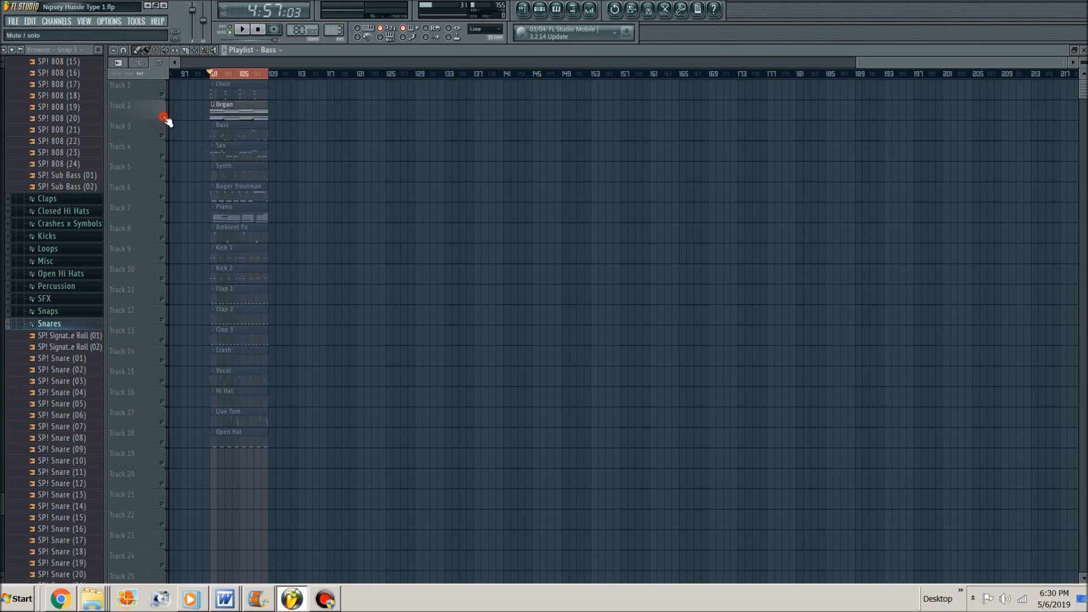
Step: Open the Organ pattern in the piano roll and audition individual keys, bringing all eight bars of chords into view
double_click(230, 117)
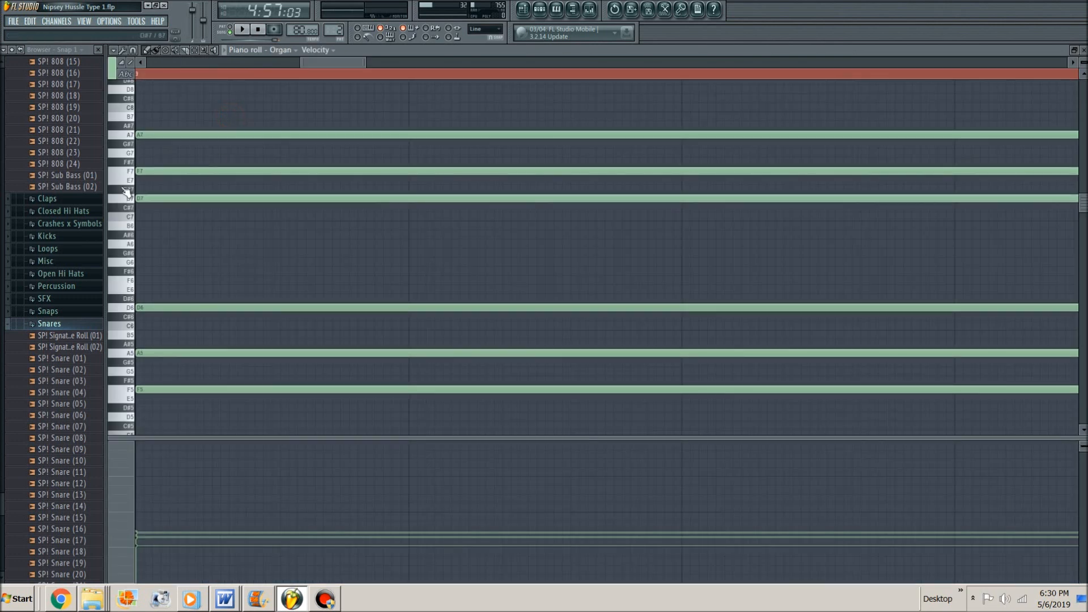
drag(129, 191, 130, 335)
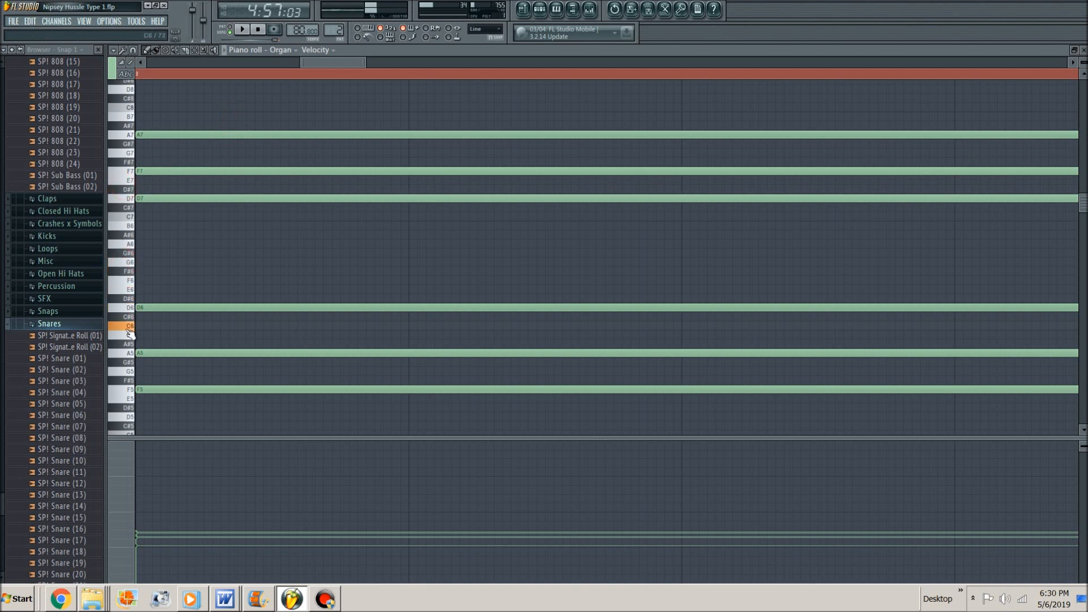
click(131, 418)
click(127, 310)
ctrl+scroll(263, 223, down, 5)
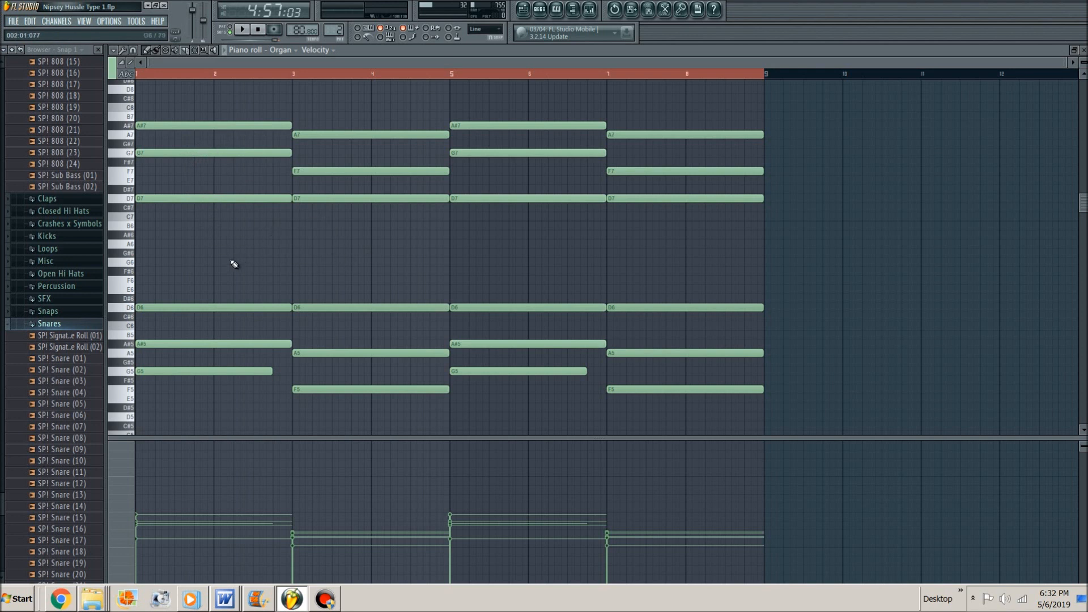
Step: Play the Organ chord progression from the piano roll, stop it, and return to the playlist alone
key(space)
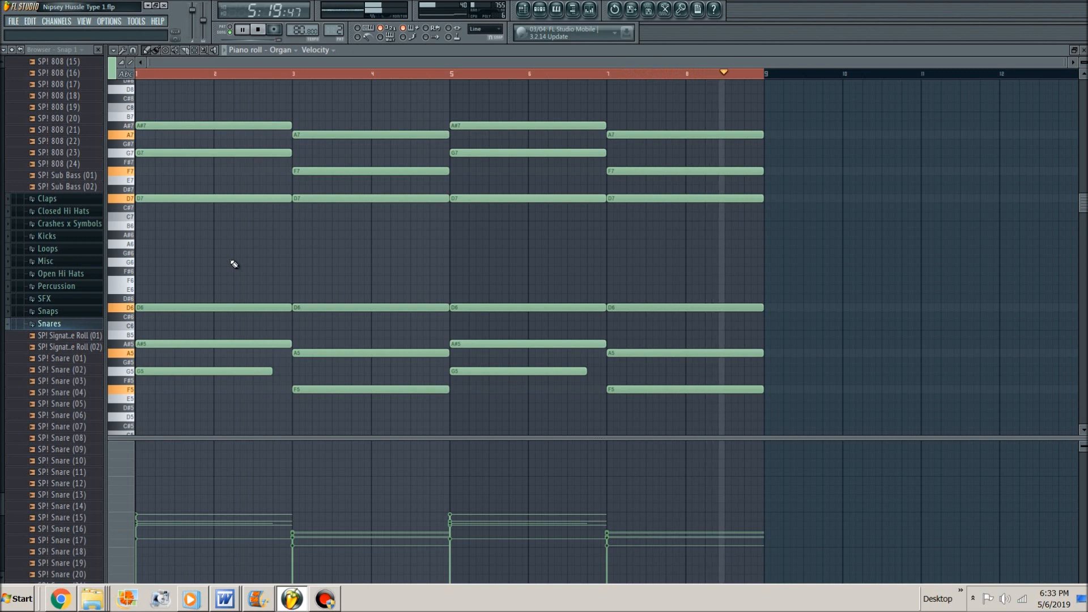
key(space)
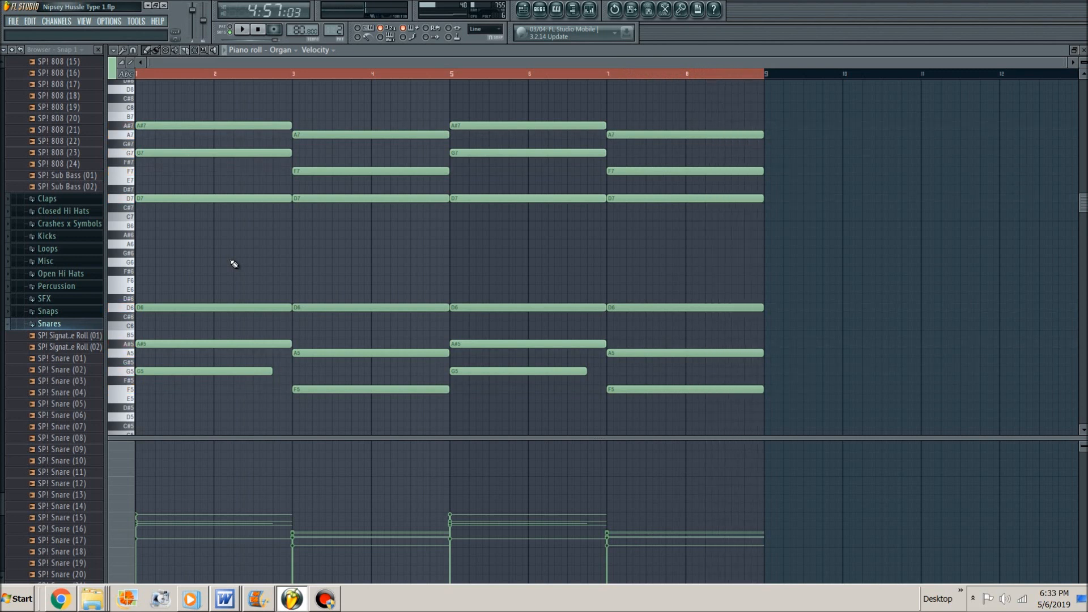
key(ctrl+s)
key(F7)
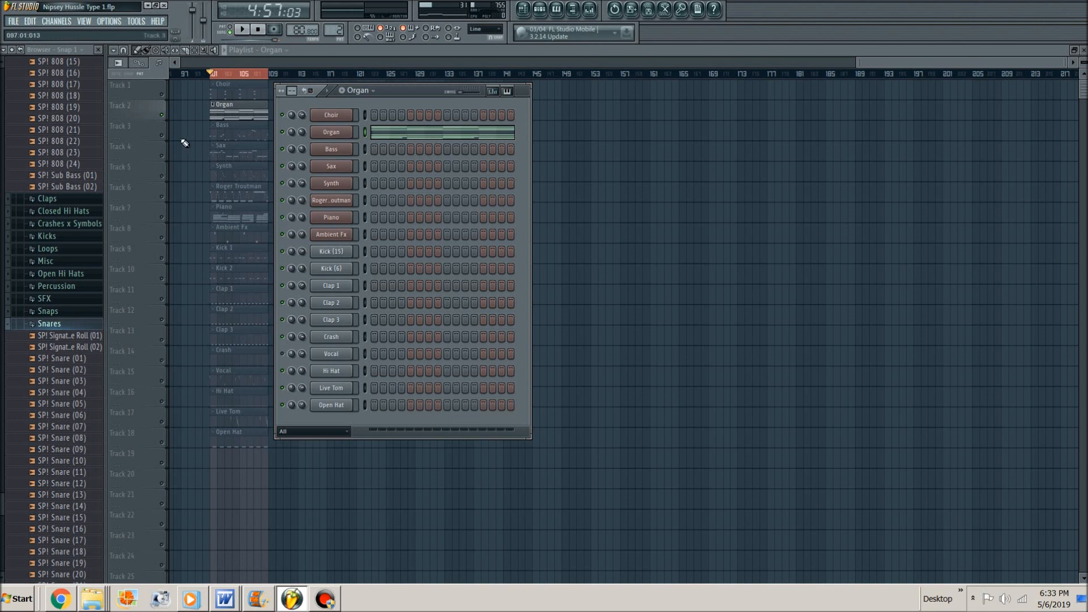
key(F6)
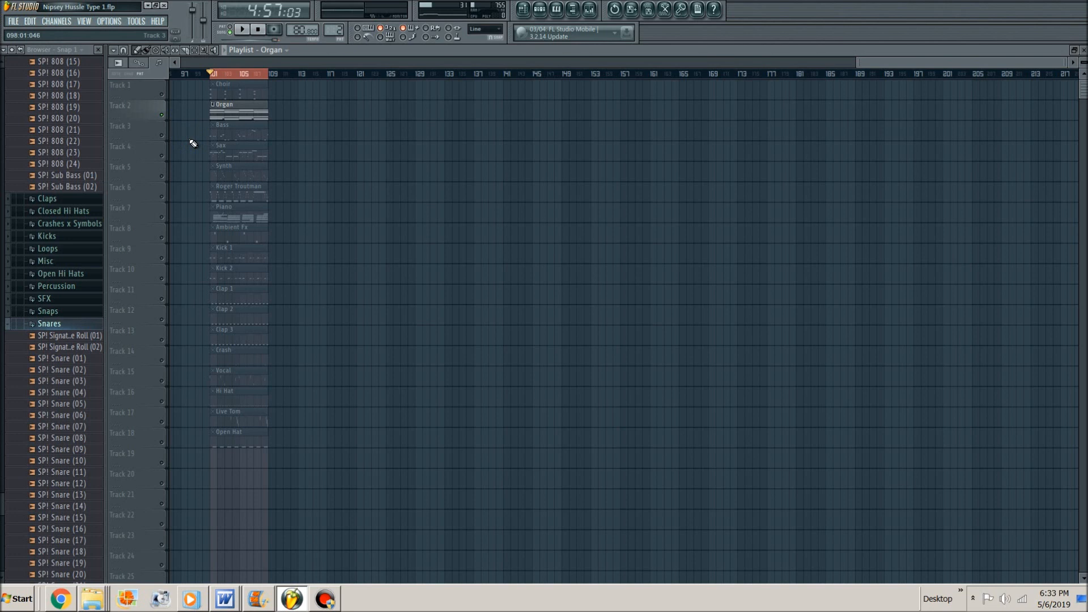
Step: Examine the Choir pattern's notes in the piano roll and compare them with the Organ pattern's chords
double_click(220, 95)
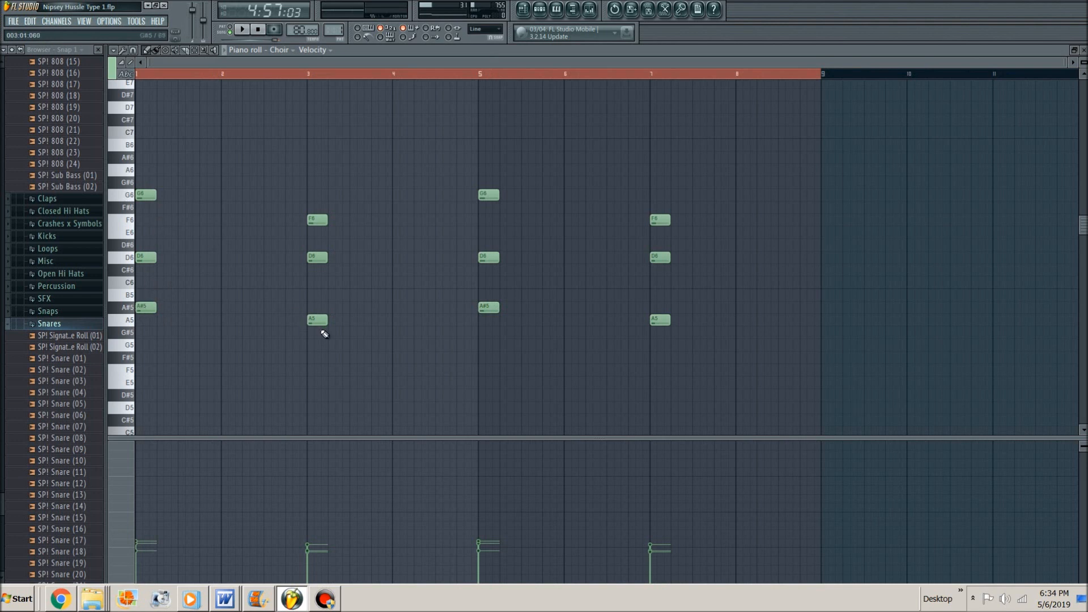
key(Escape)
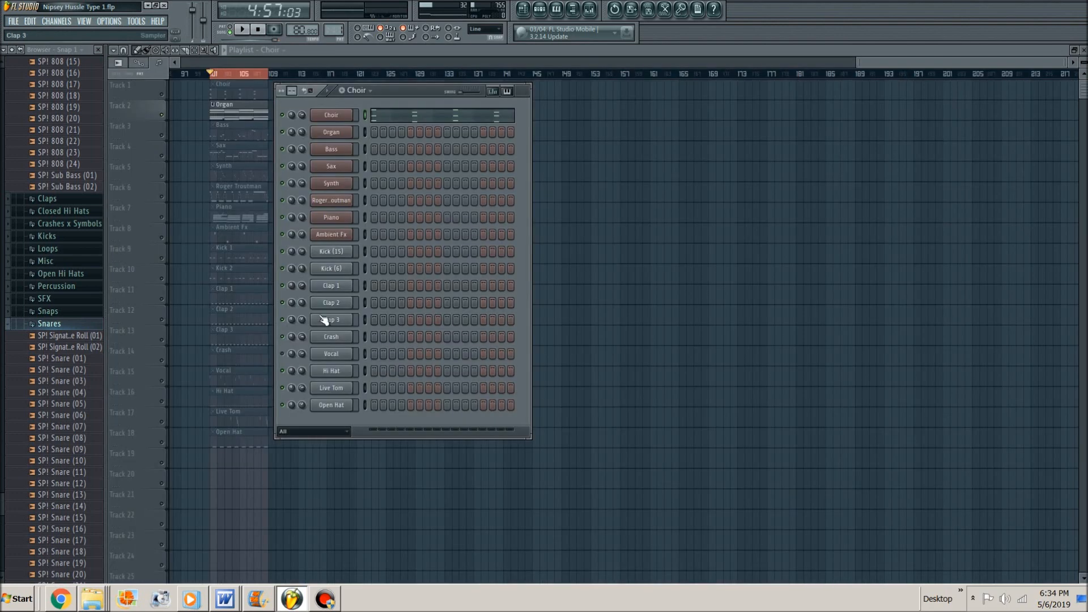
double_click(229, 119)
scroll(306, 202, down, 1)
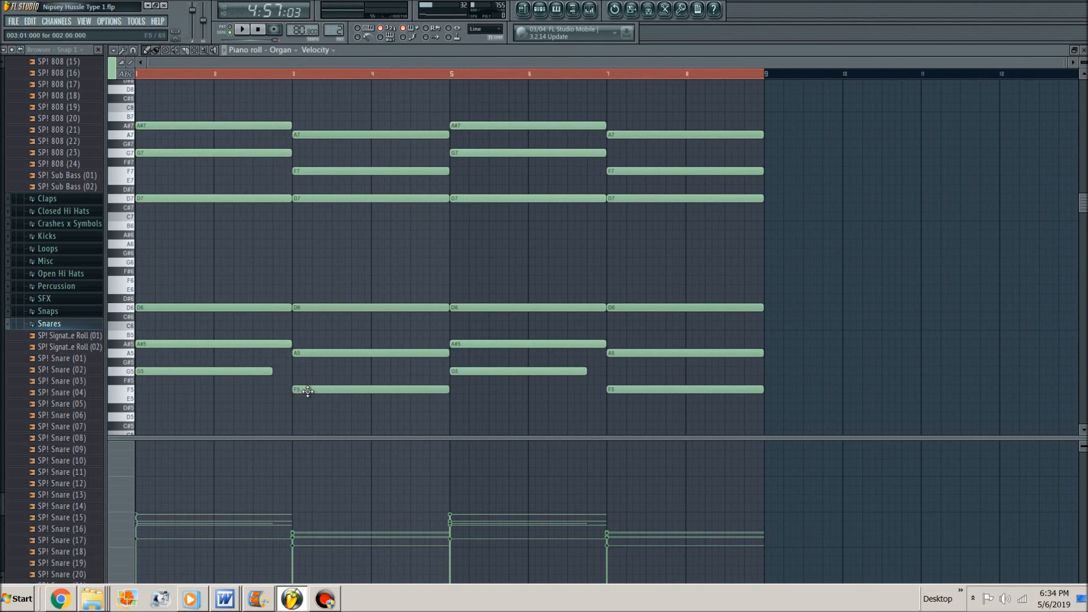
key(F7)
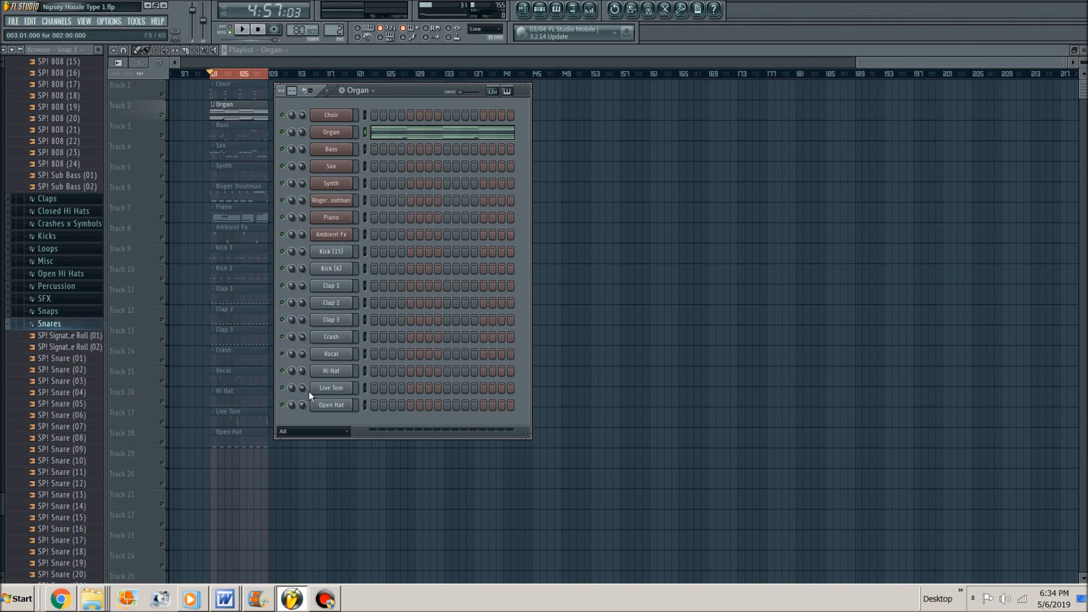
key(F6)
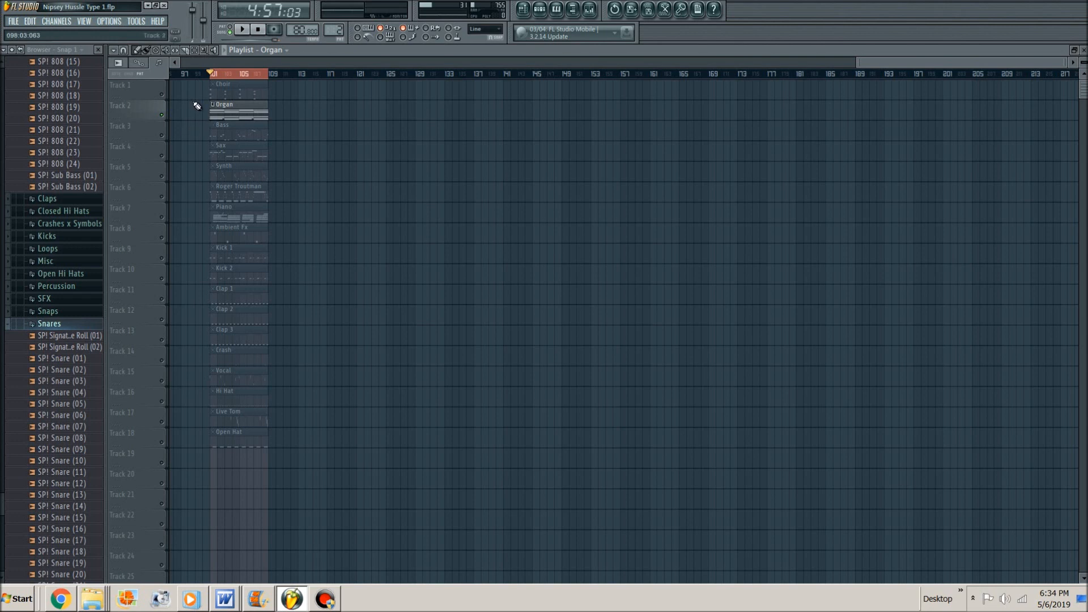
double_click(224, 118)
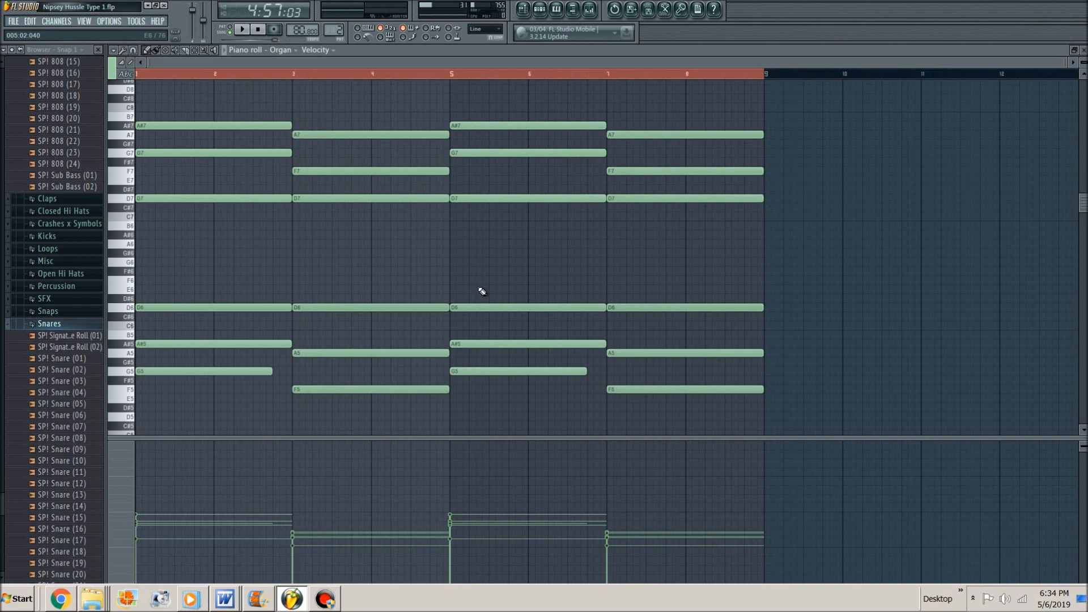
key(F6)
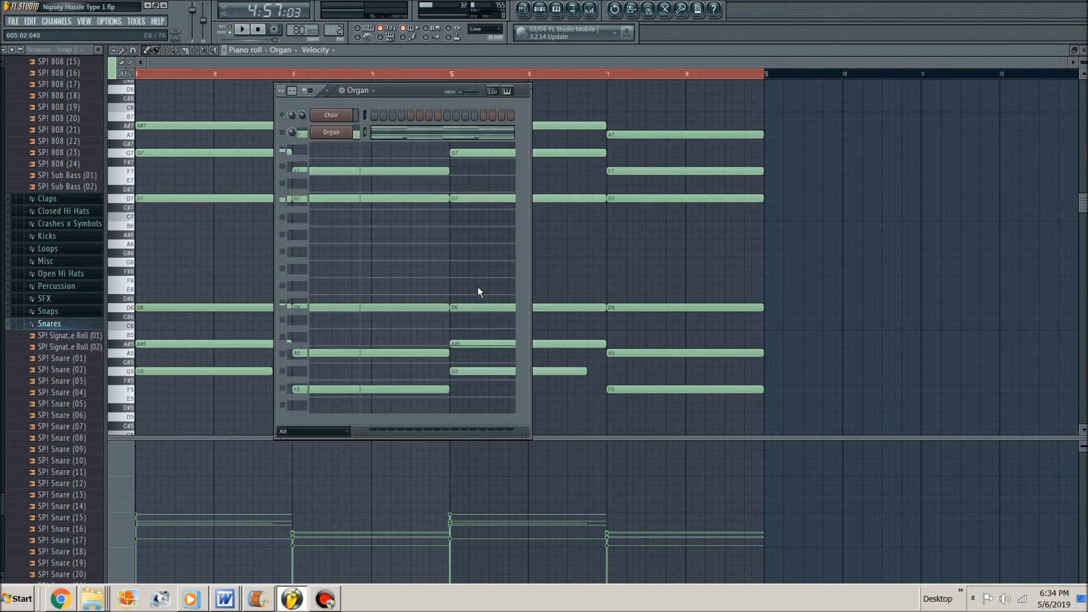
key(F5)
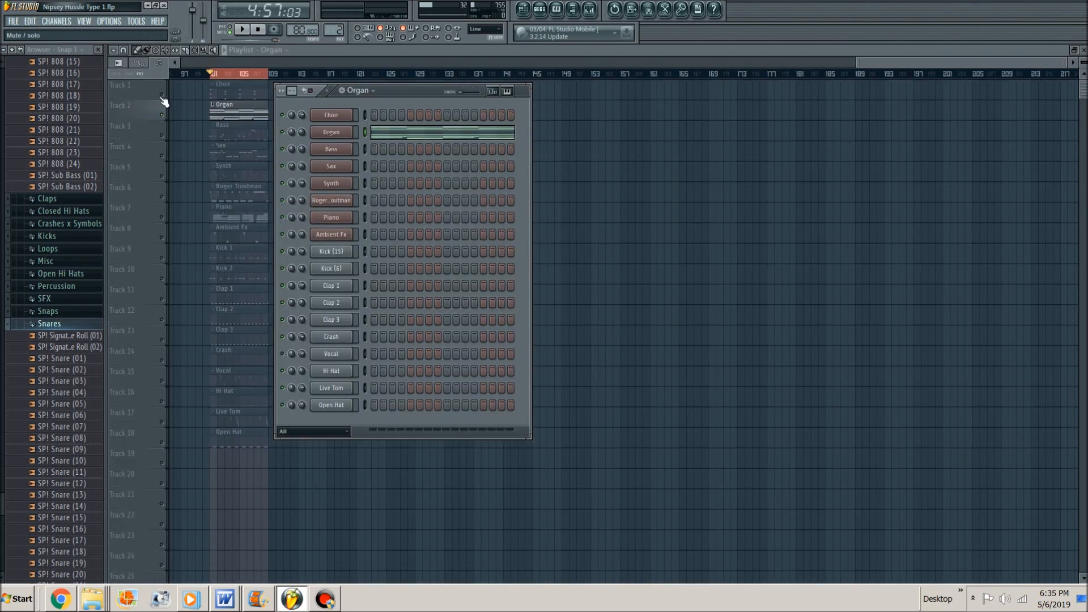
Step: Unmute the Choir track and play it together with the Organ, viewing the Choir notes in the piano roll during playback
key(F6)
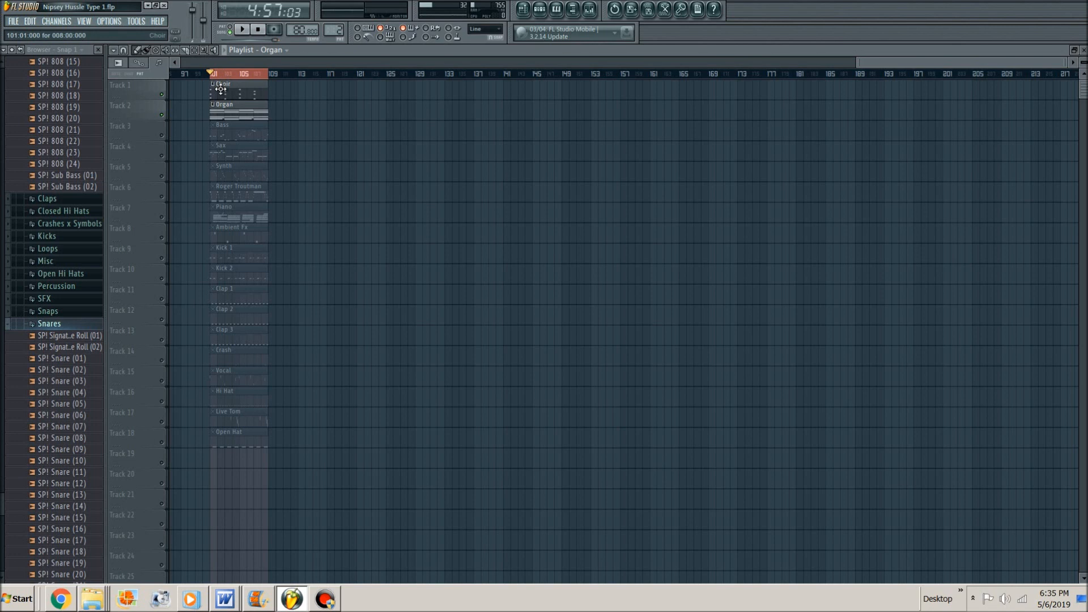
key(space)
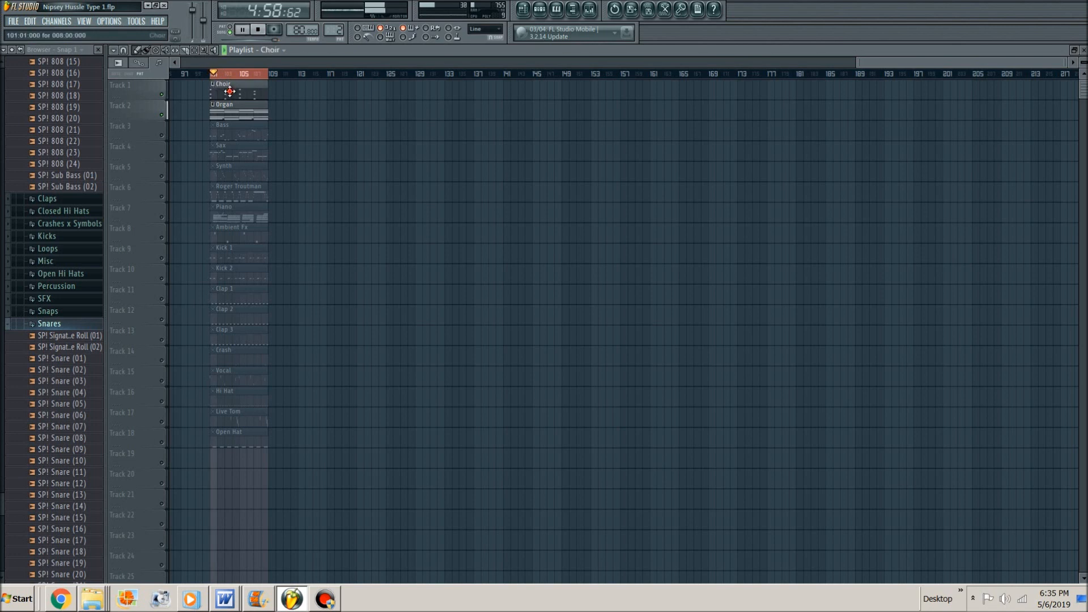
double_click(229, 91)
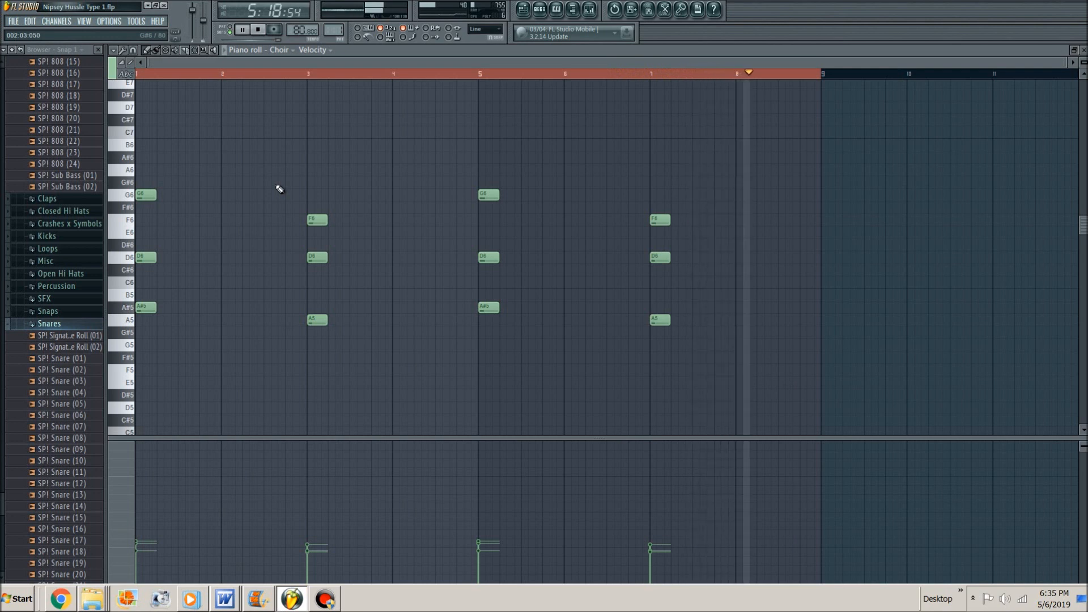
key(space)
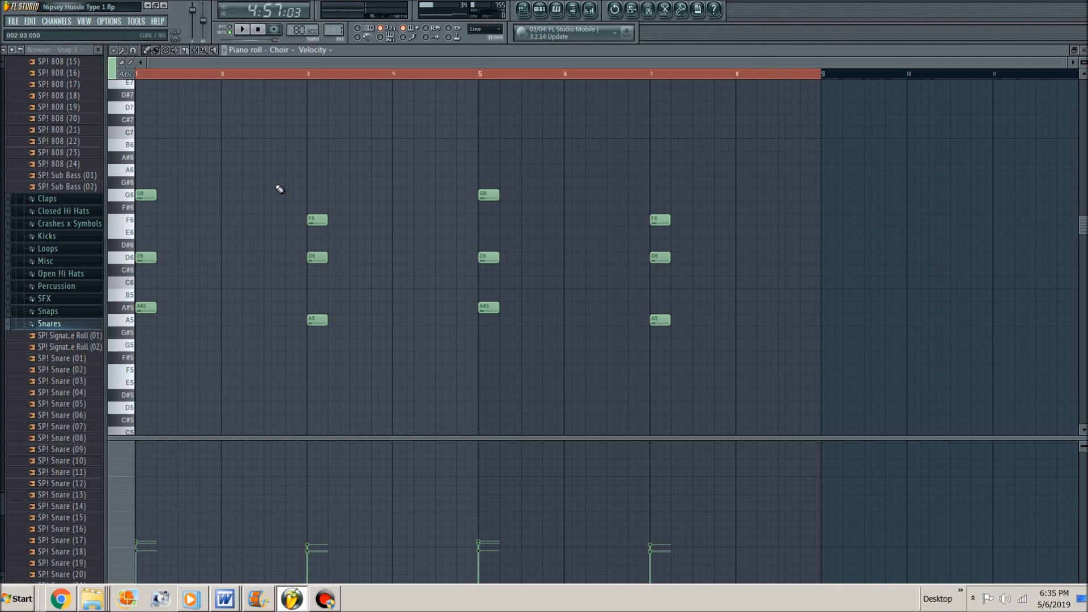
key(Escape)
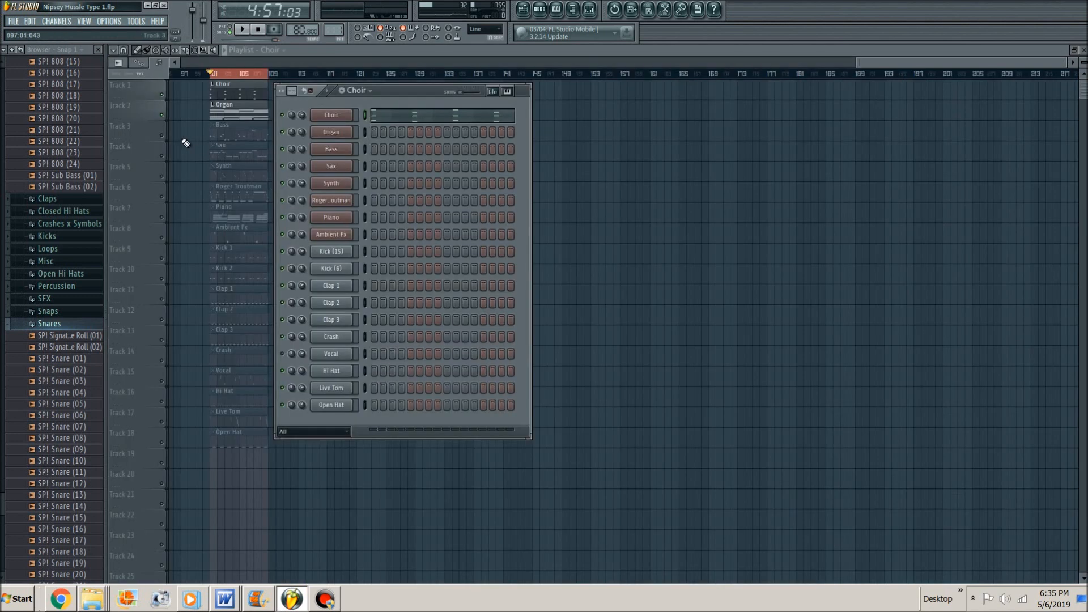
key(F6)
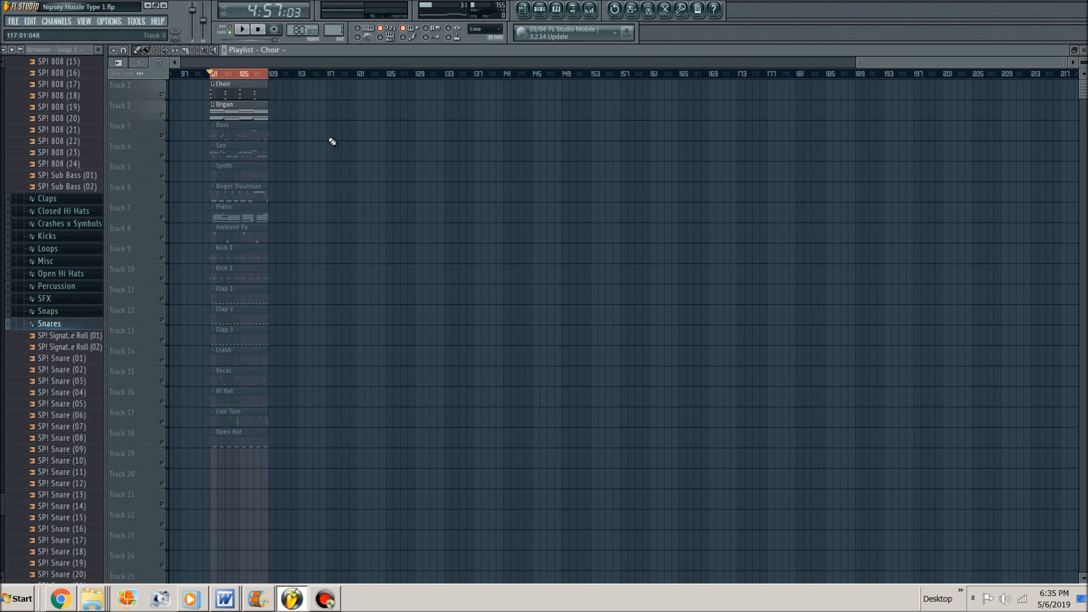
Step: Unmute the Kick 1 and Kick 2 tracks in the playlist and play them with the Choir and Organ
key(t)
click(162, 258)
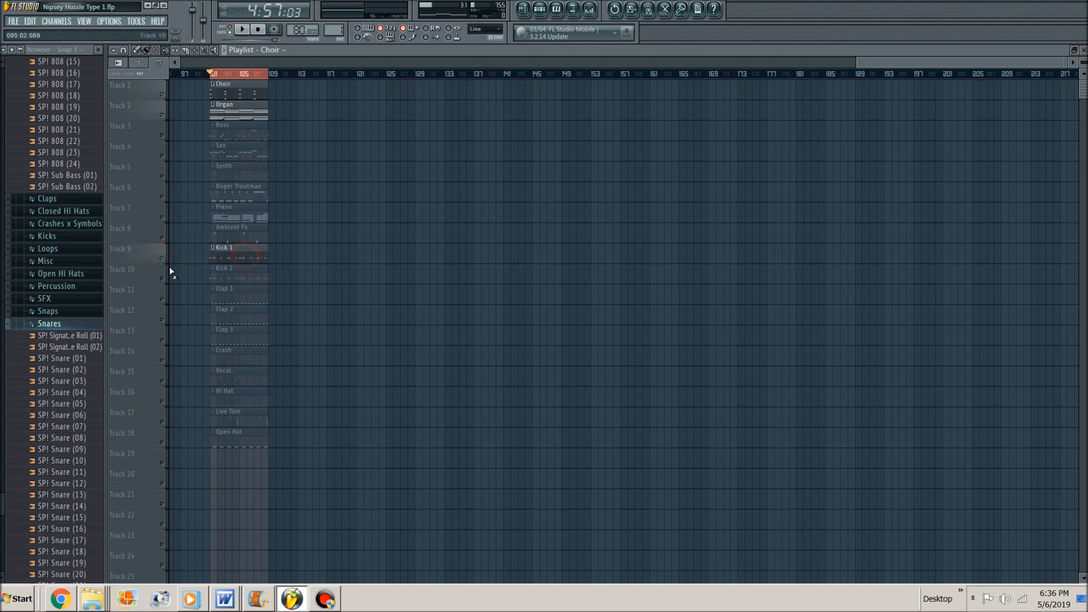
click(162, 278)
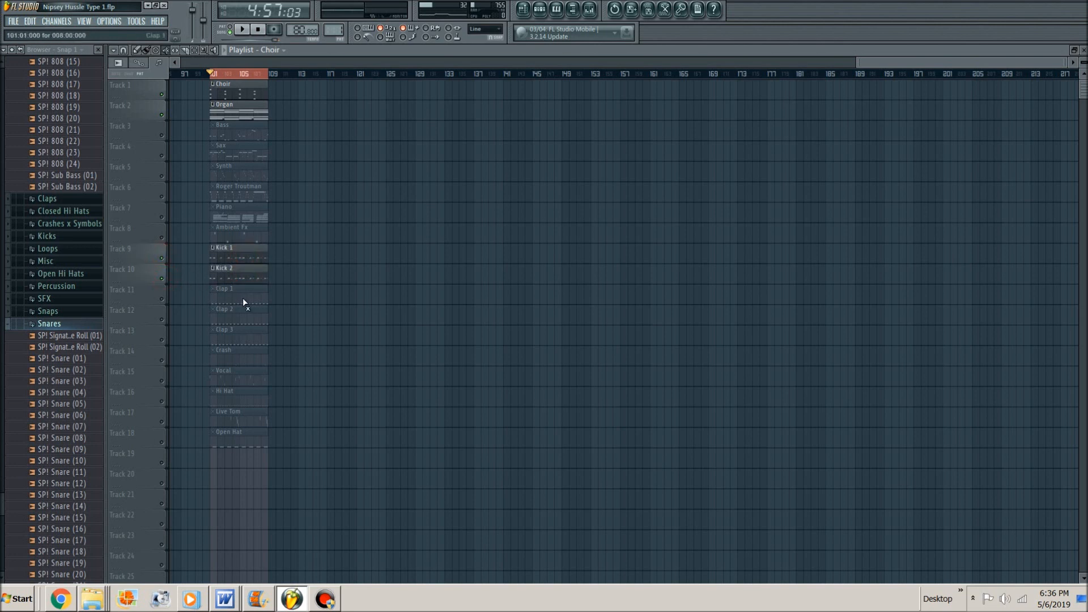
key(space)
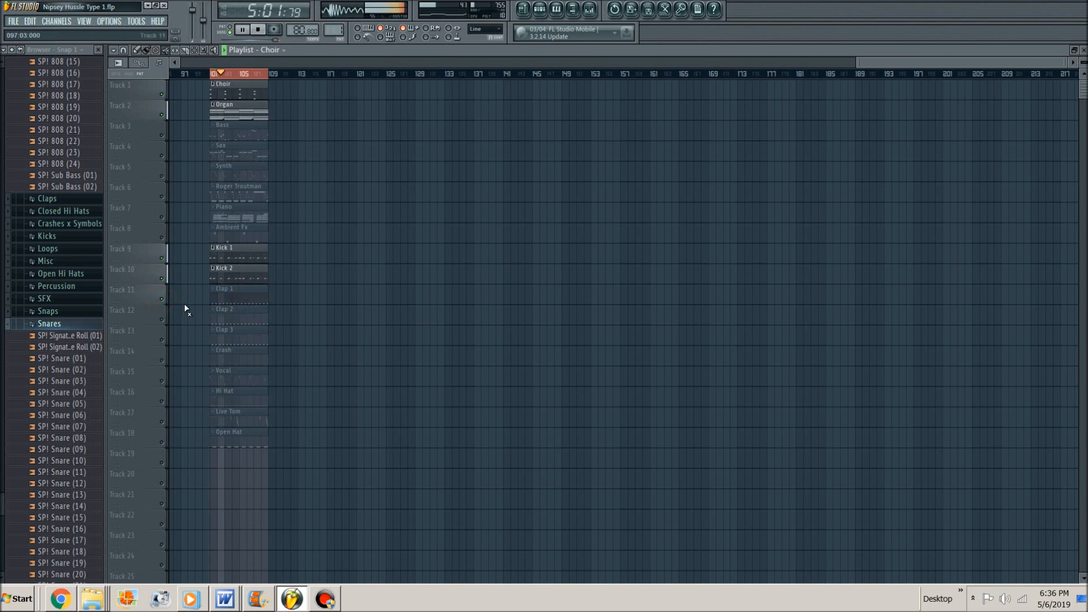
Step: Unmute the Clap 1, Clap 2 and Clap 3 tracks during playback, and stop after listening
click(229, 292)
key(p)
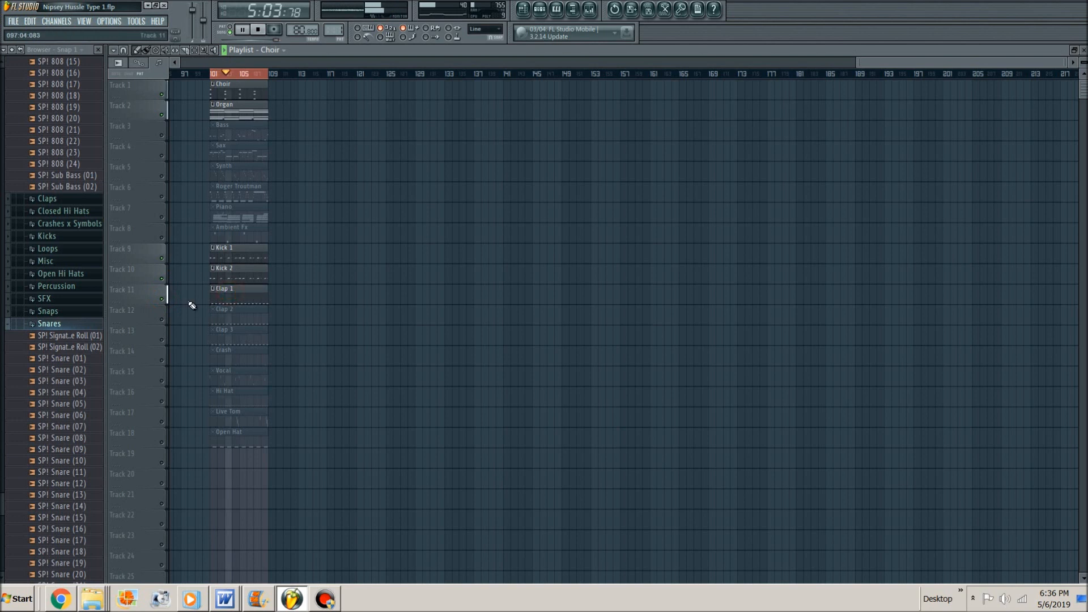
click(162, 319)
click(162, 340)
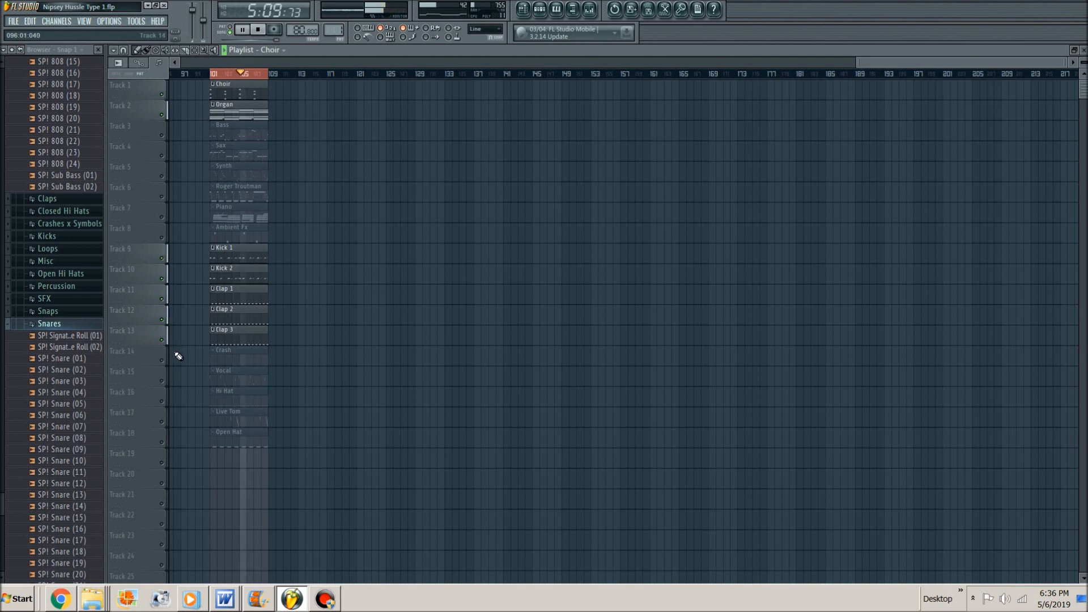
key(F5)
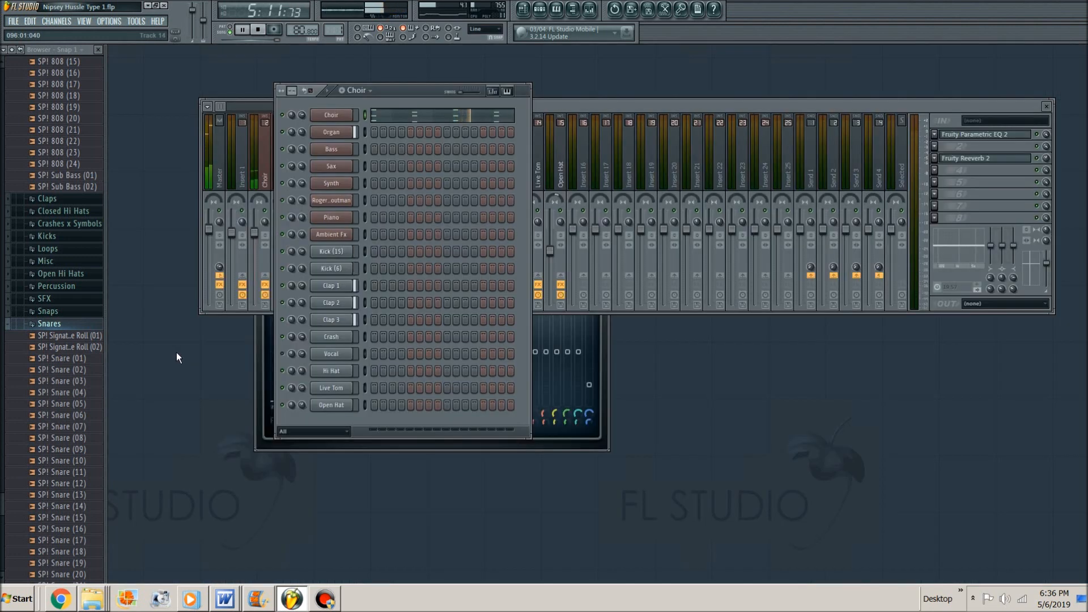
key(F5)
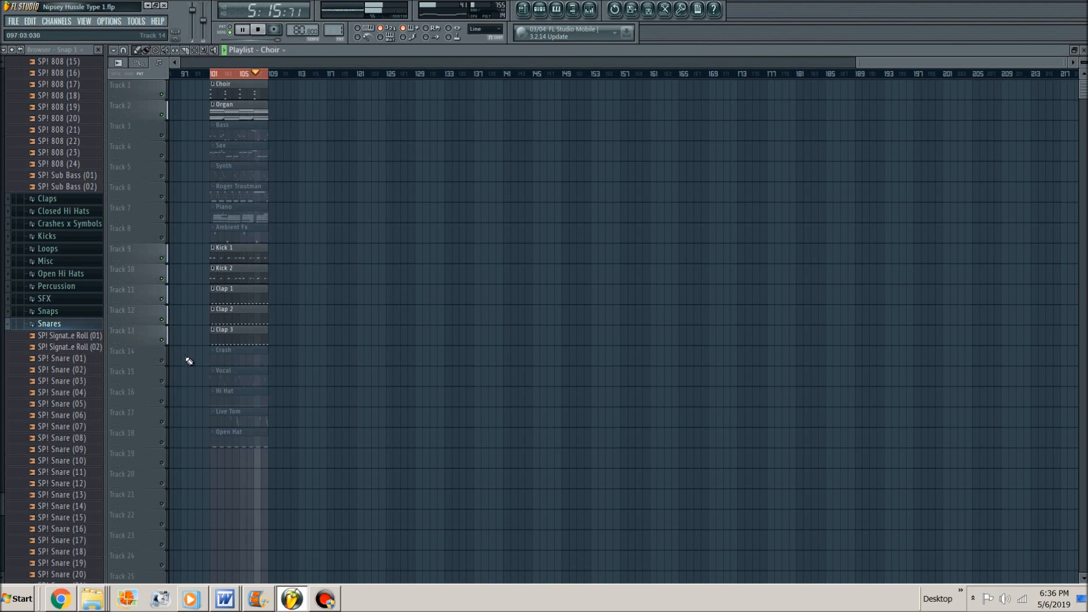
key(space)
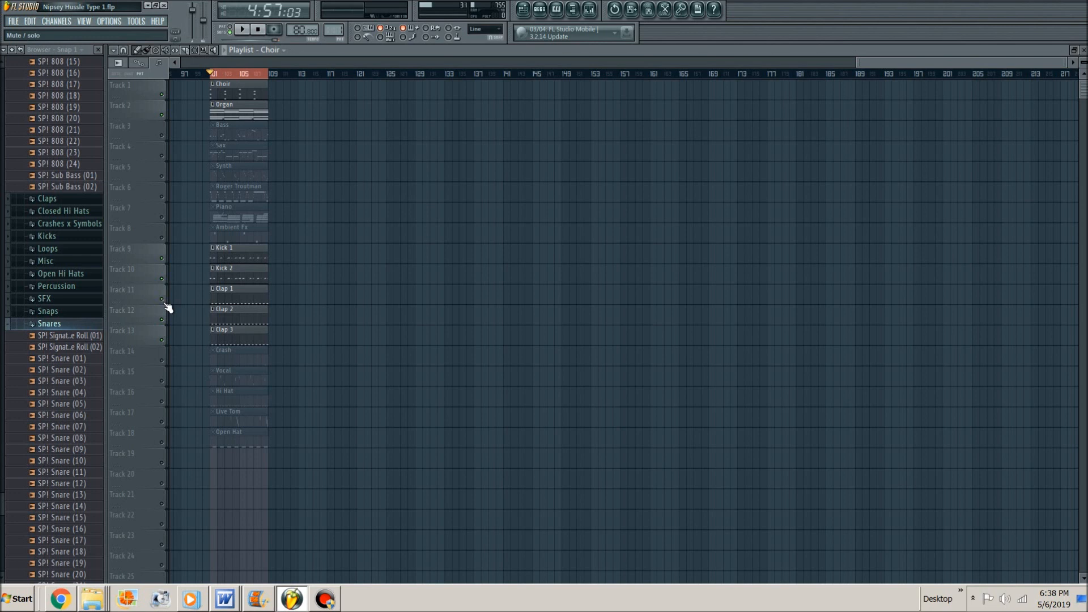
Step: Restart playback, unmute the Hi Hat and Open Hat tracks while it runs, and stop after listening
key(space)
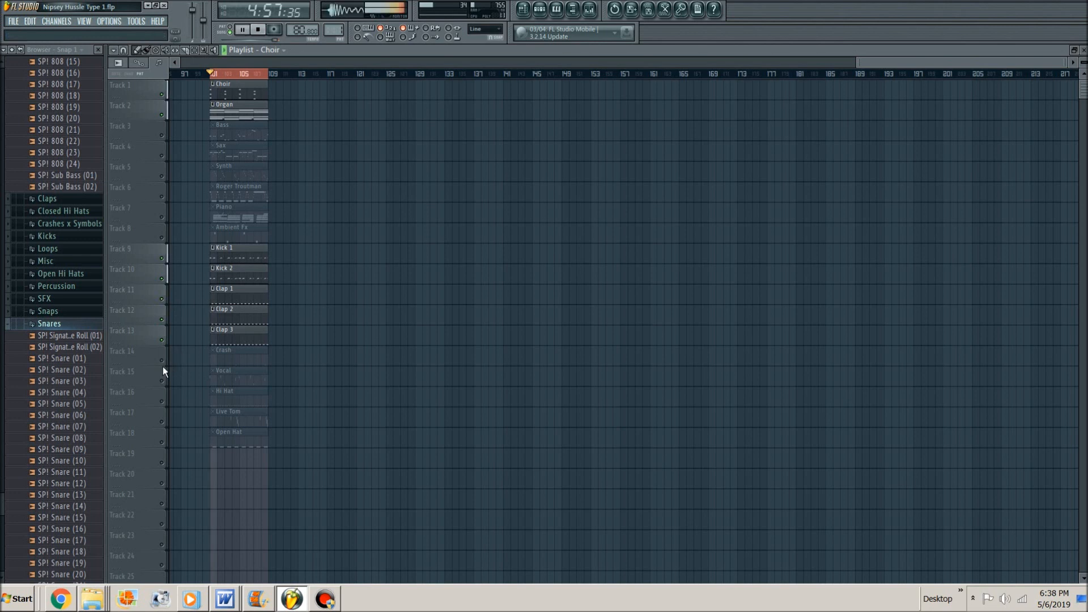
click(162, 401)
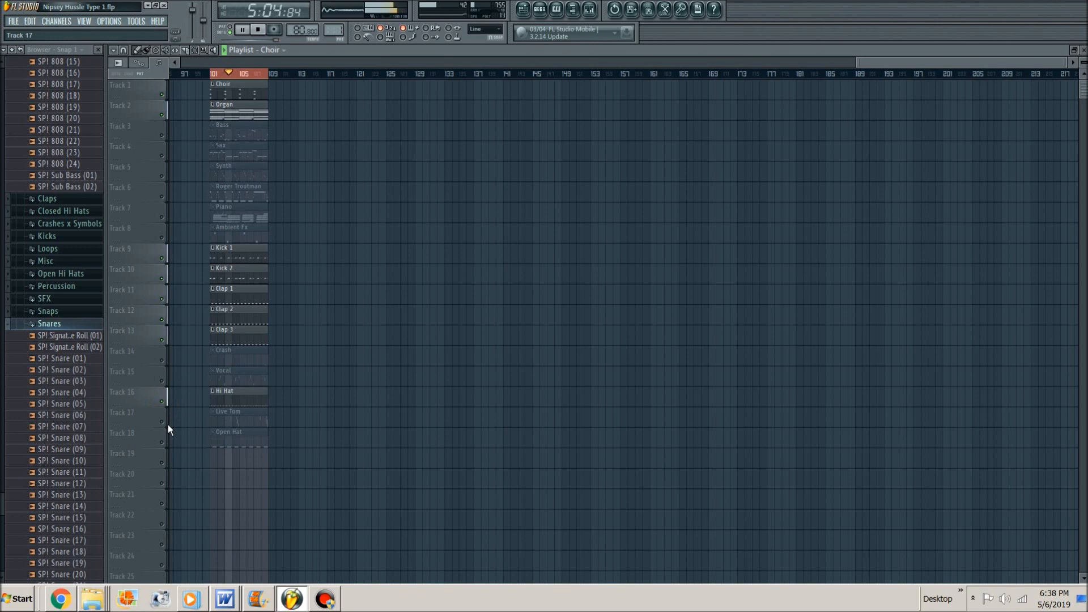
click(163, 443)
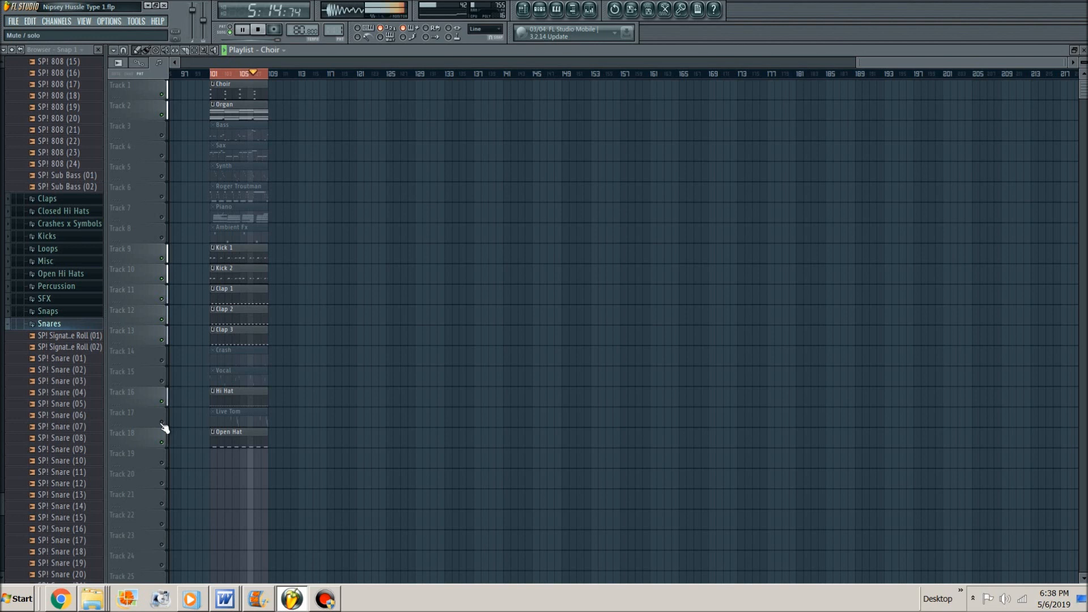
key(space)
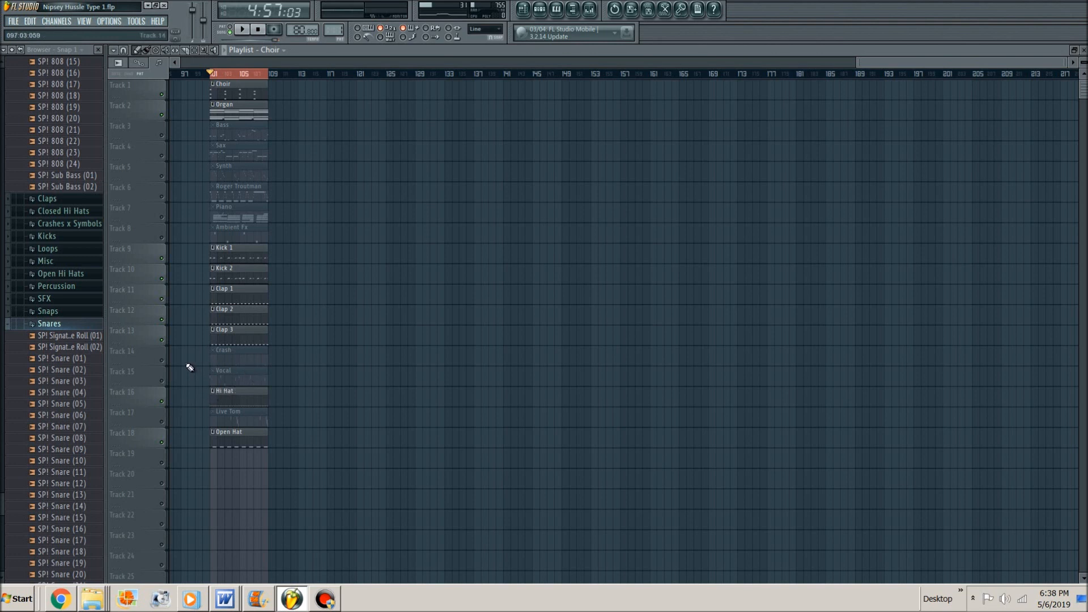
Step: Unmute the Live Tom track and play the loop with the tom added
key(t)
click(162, 422)
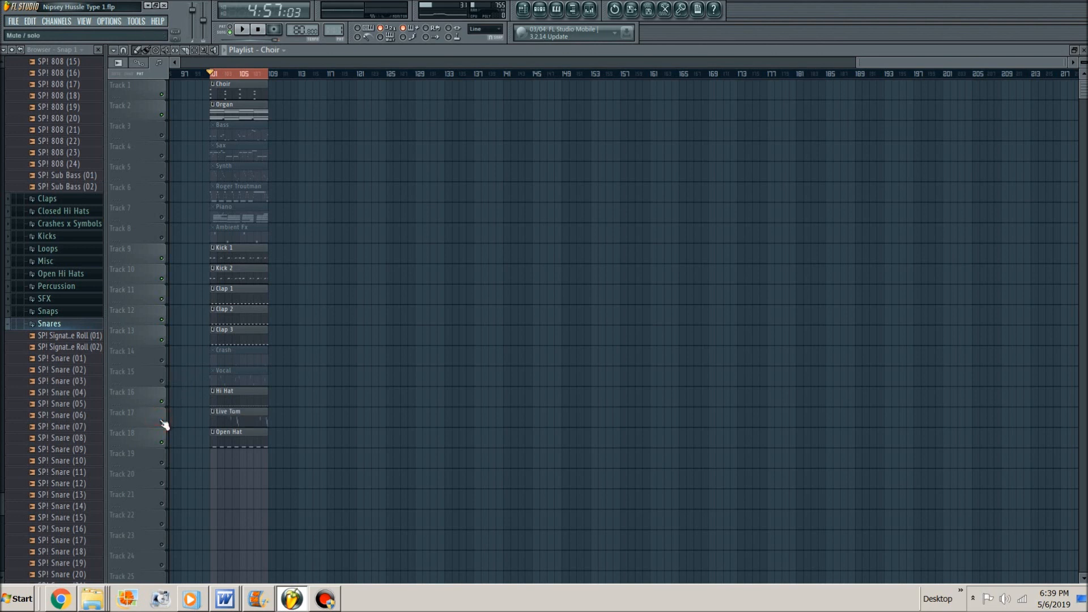
key(space)
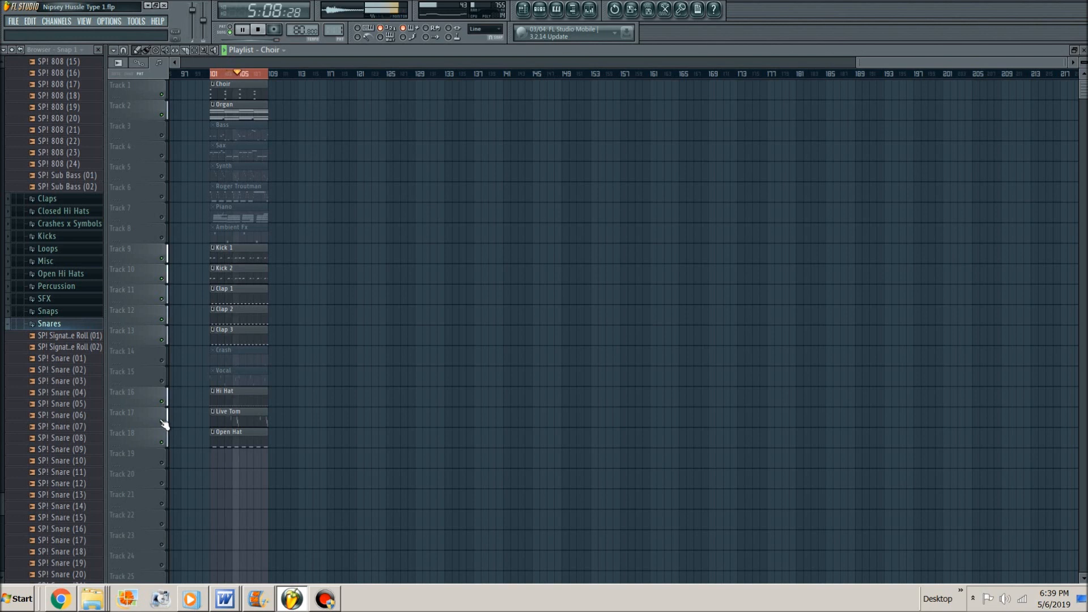
Step: Stop the loop, replay its opening bars with the Live Tom included, and stop playback again
key(space)
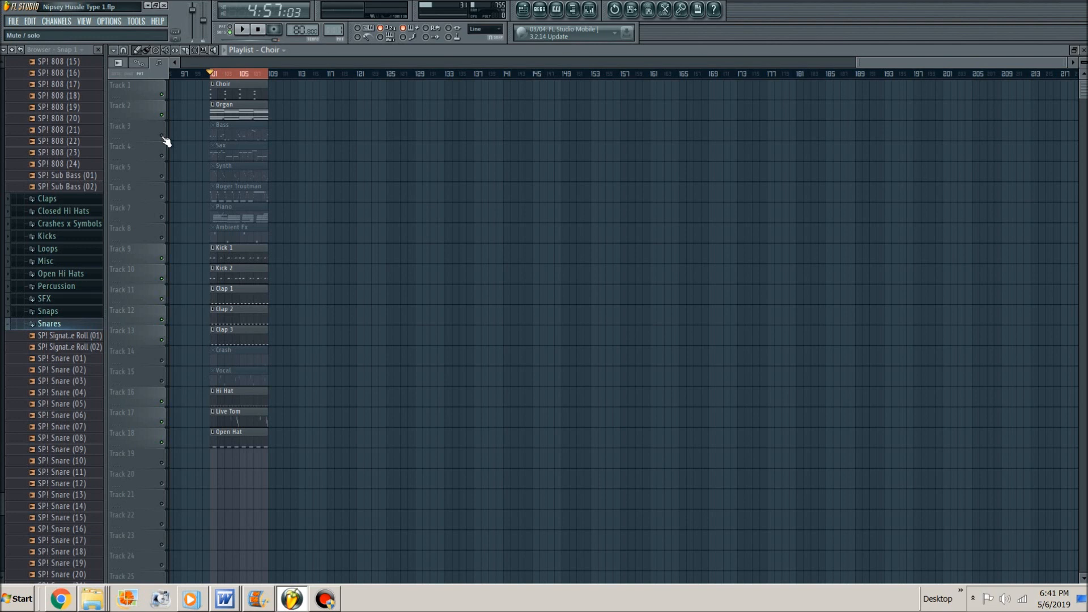
key(space)
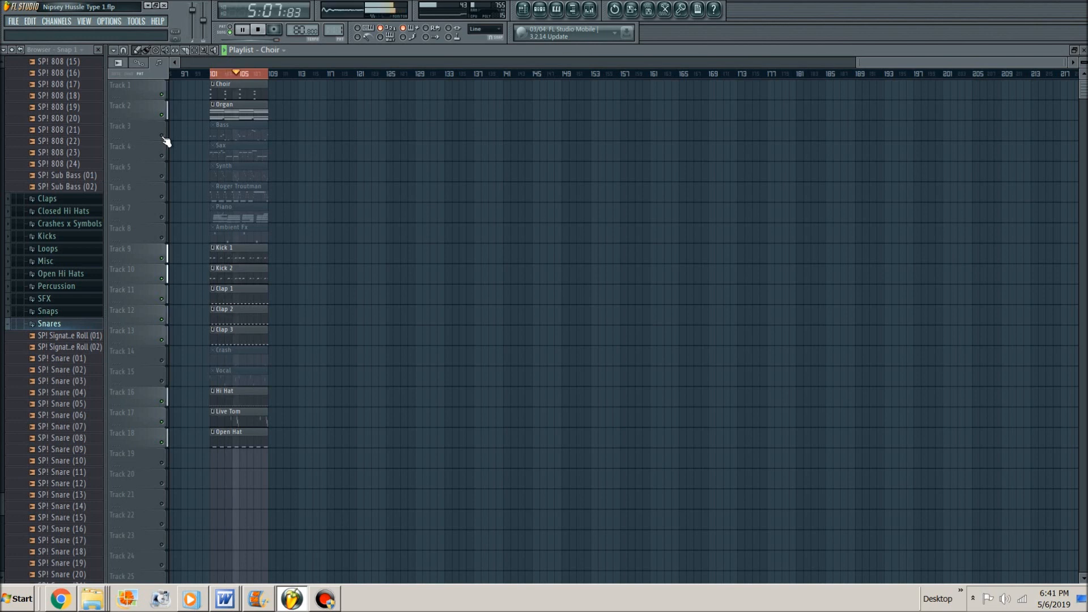
key(space)
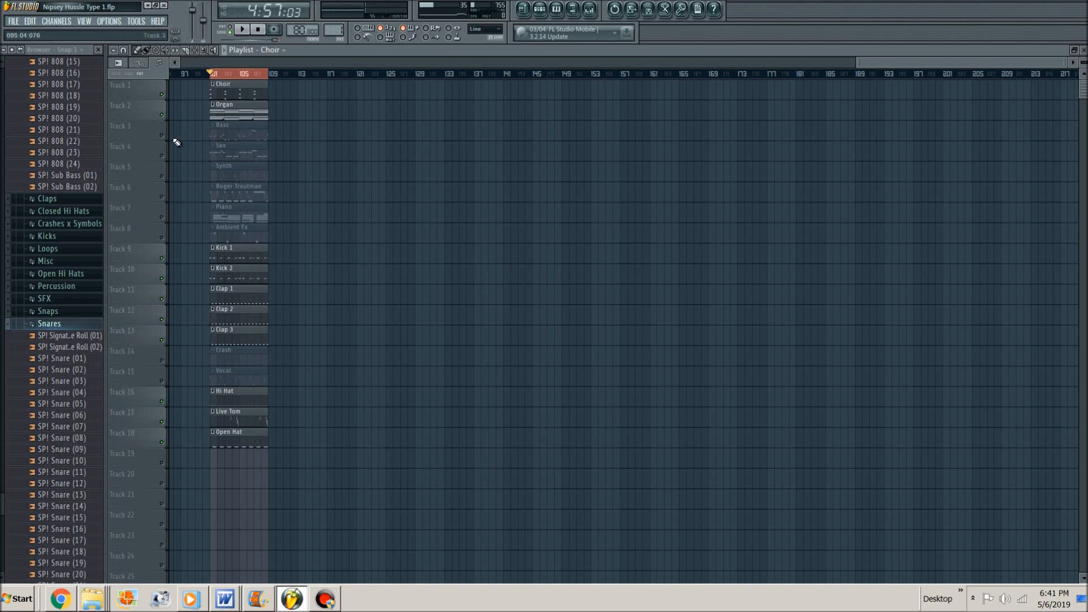
Step: Open the Bass pattern in the piano roll, dismiss the desktop notification, and play the eight-bar loop while following the bass notes
click(223, 135)
double_click(234, 134)
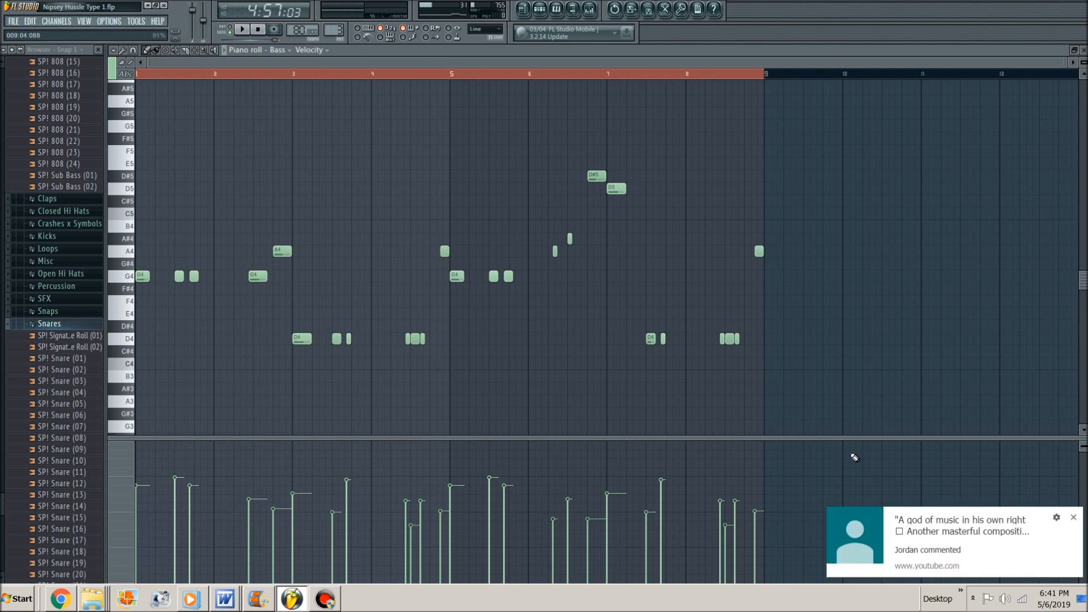
click(1074, 518)
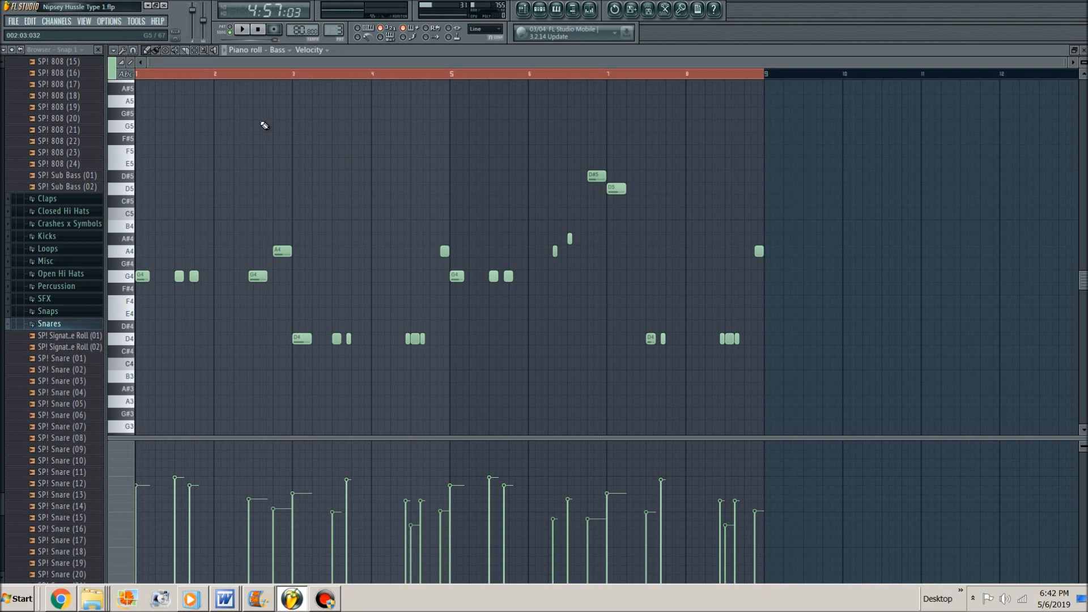
key(space)
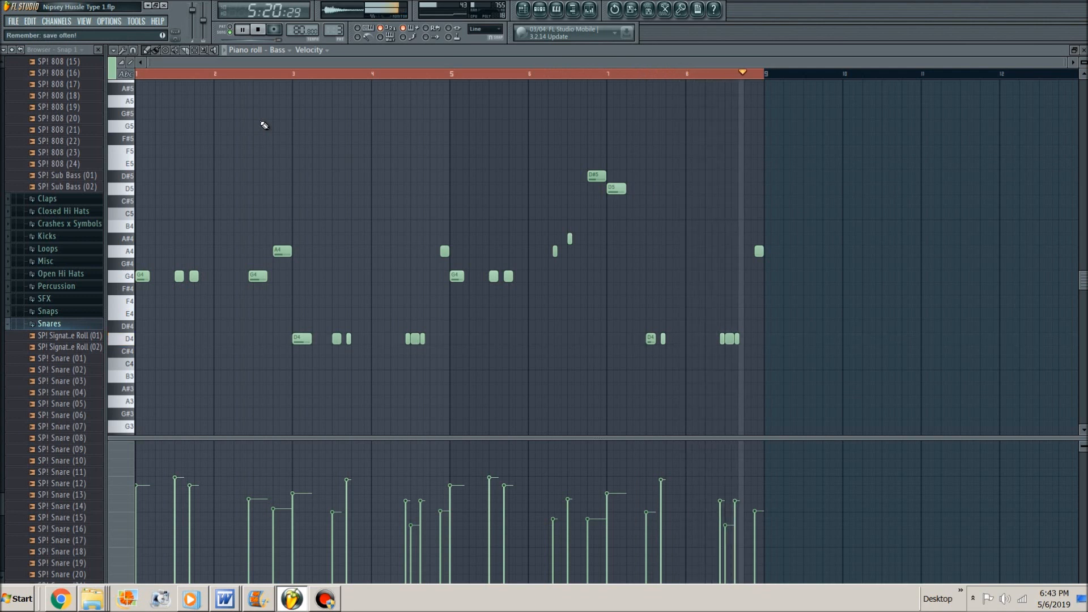
key(space)
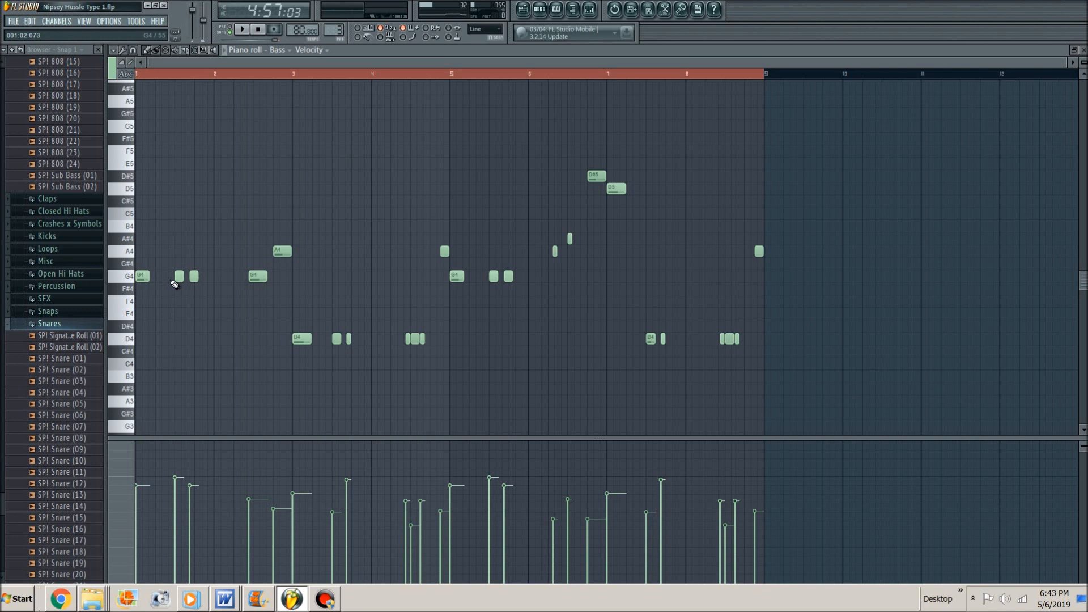
Step: Replay the first half of the Bass pattern in short passages from the start, stopping between them to examine the notes
key(space)
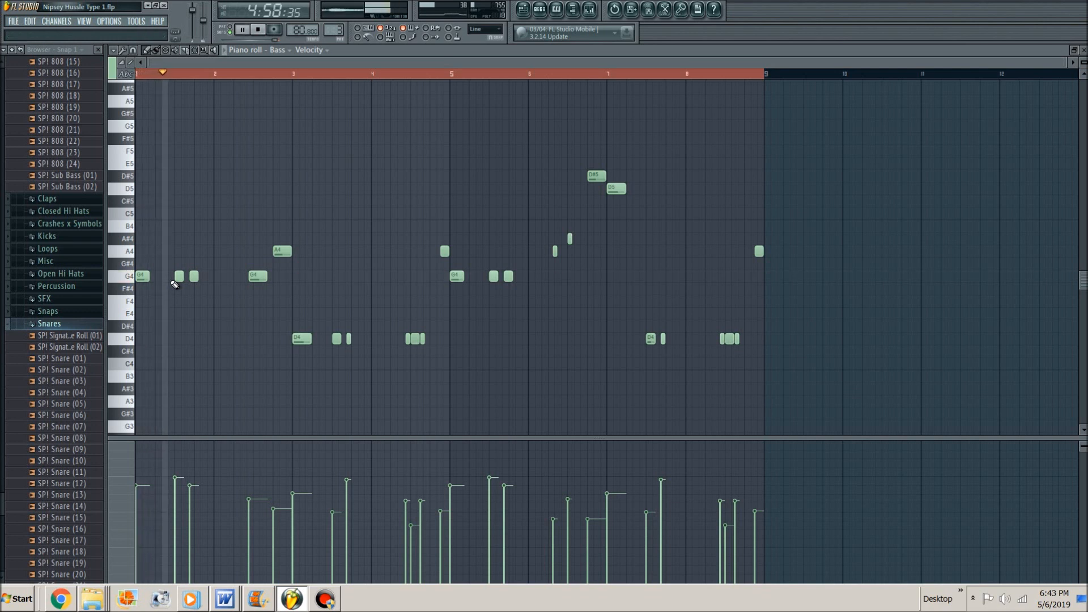
key(space)
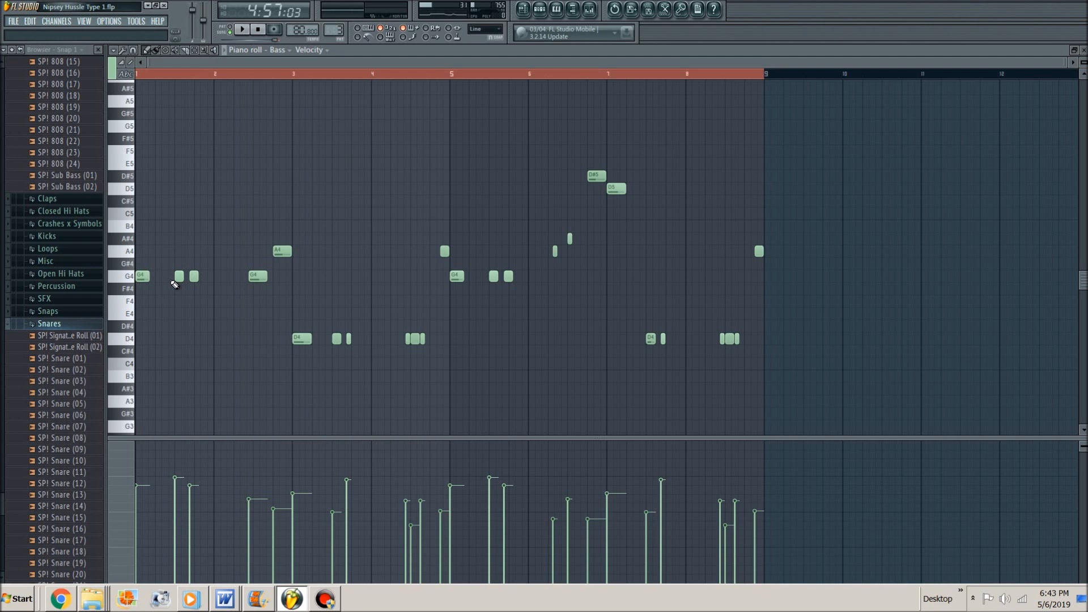
key(space)
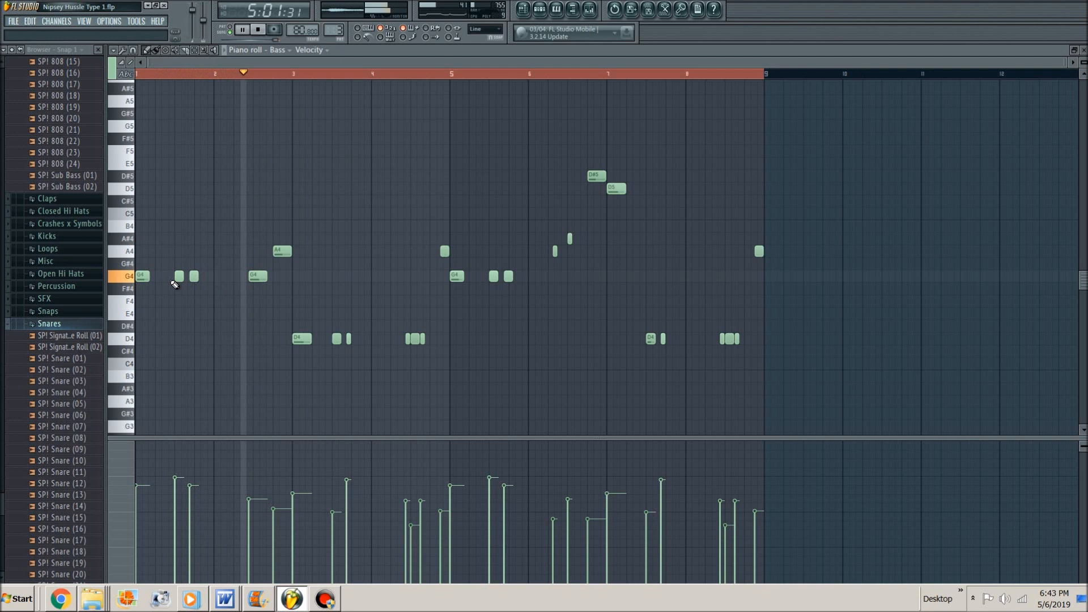
key(space)
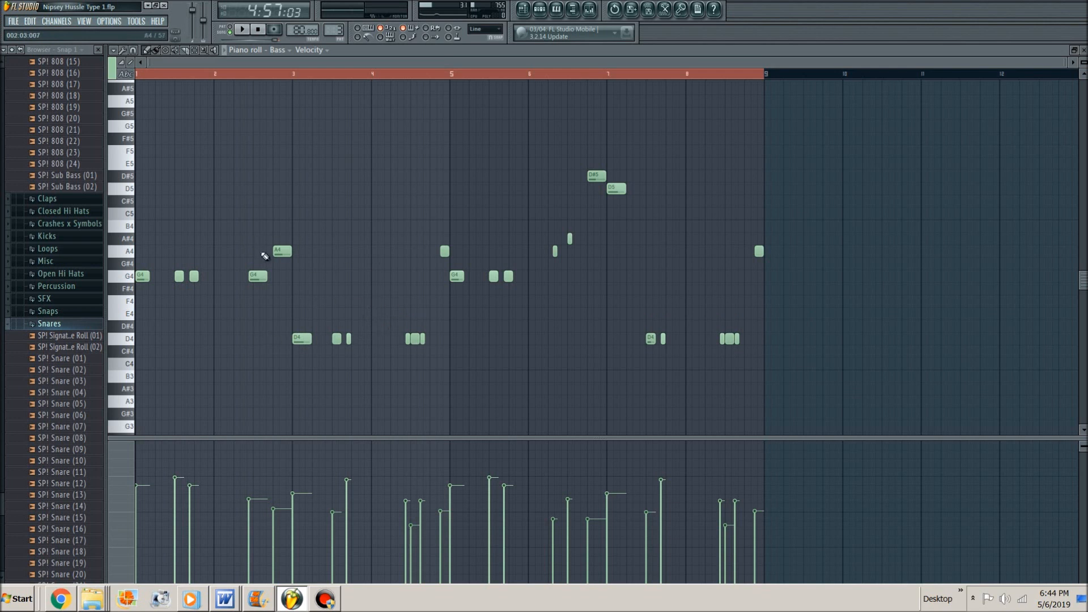
key(space)
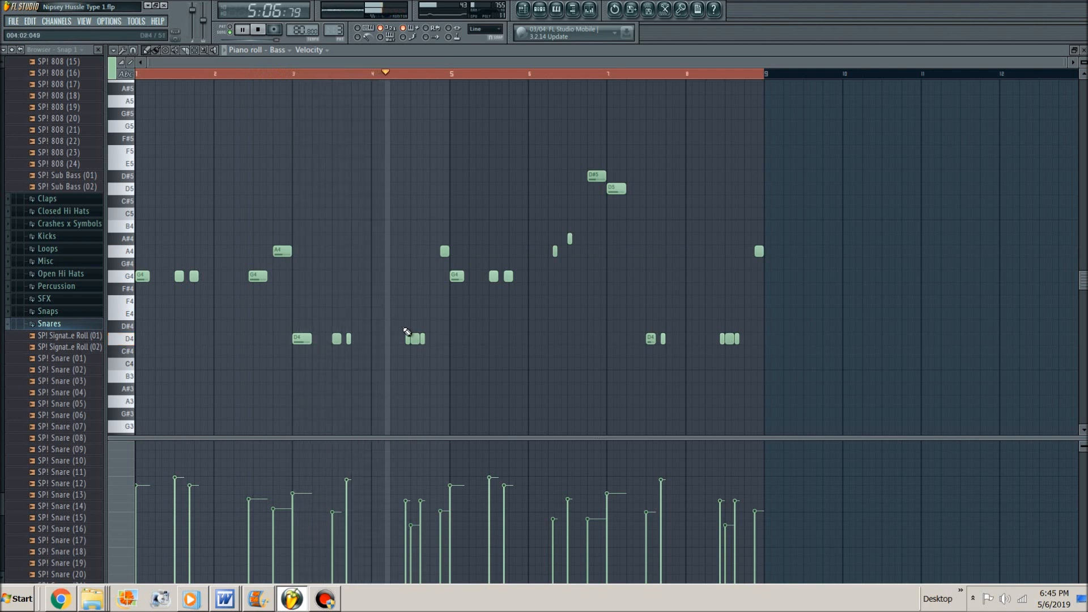
key(space)
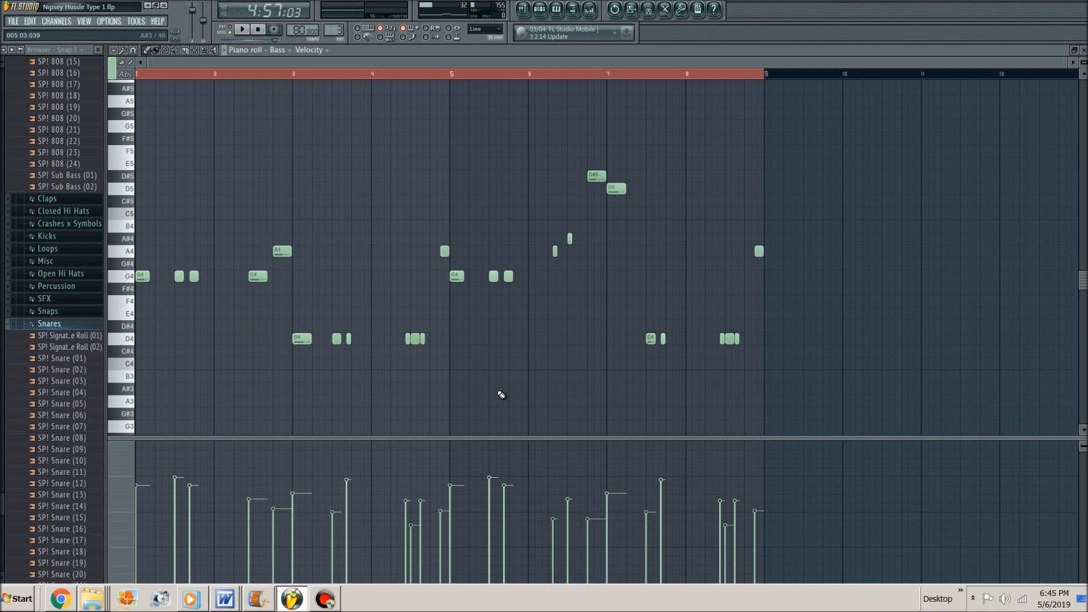
Step: Set the playback position to bar 5 of the Bass pattern and play its second half
click(446, 76)
key(space)
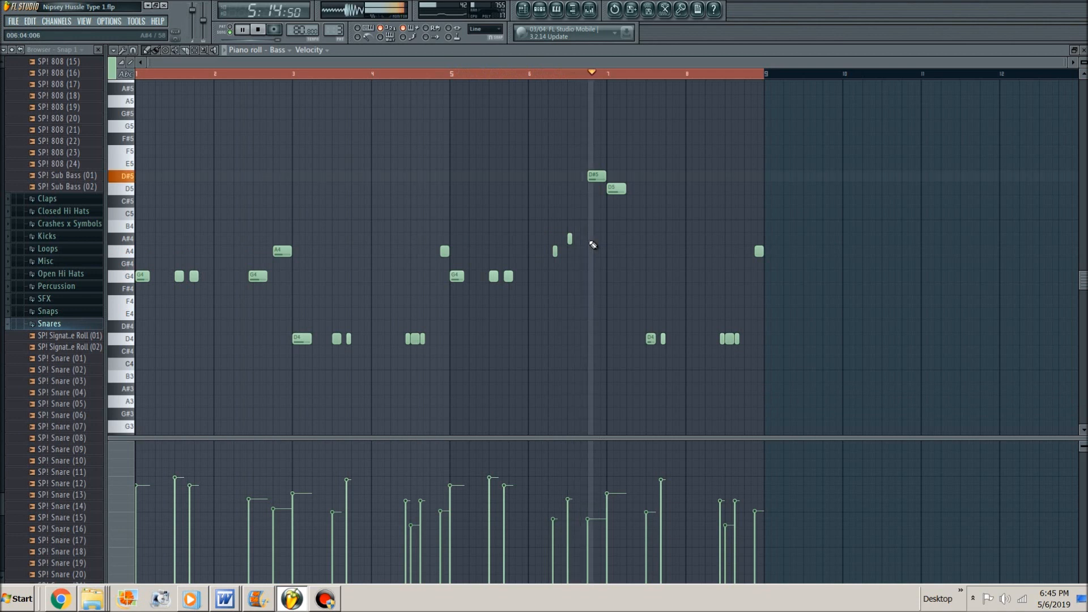
key(space)
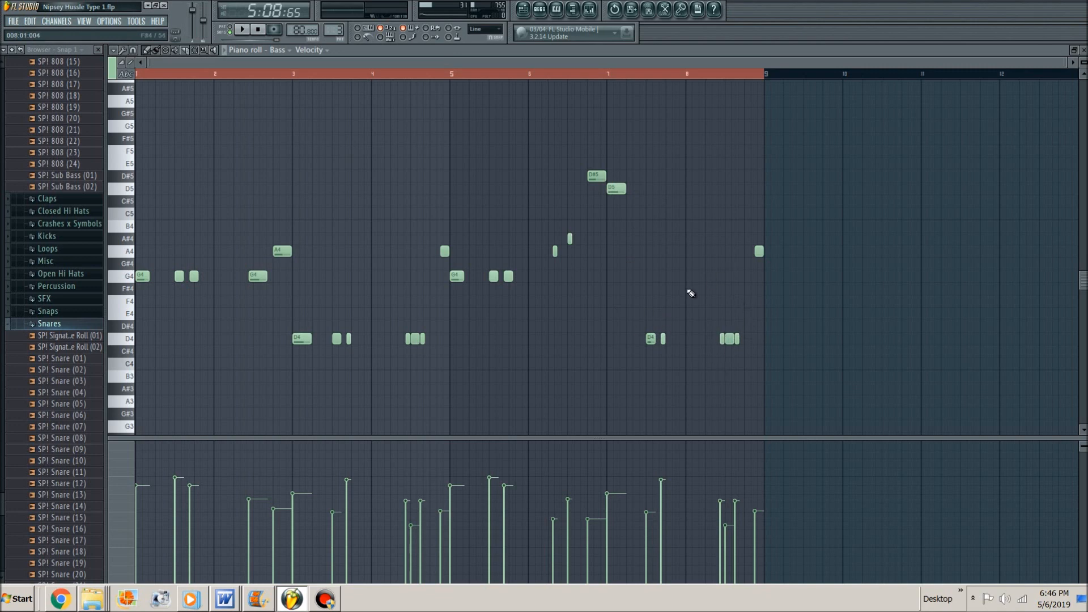
Step: Return to the playlist, hide the channel rack, play the loop with the Bass, and reset playback to the loop start
key(Escape)
key(space)
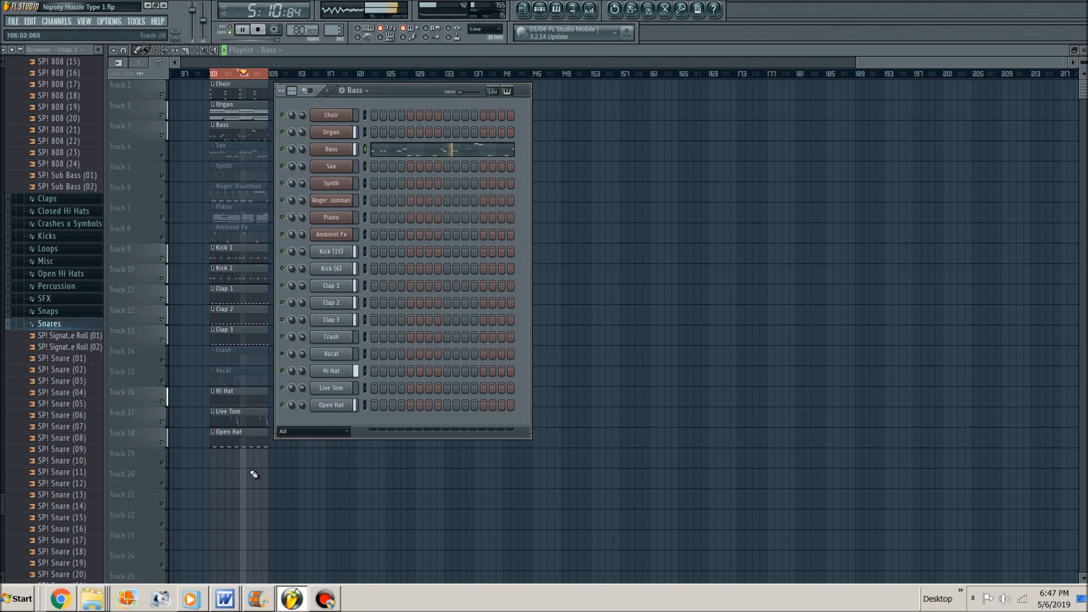
key(F6)
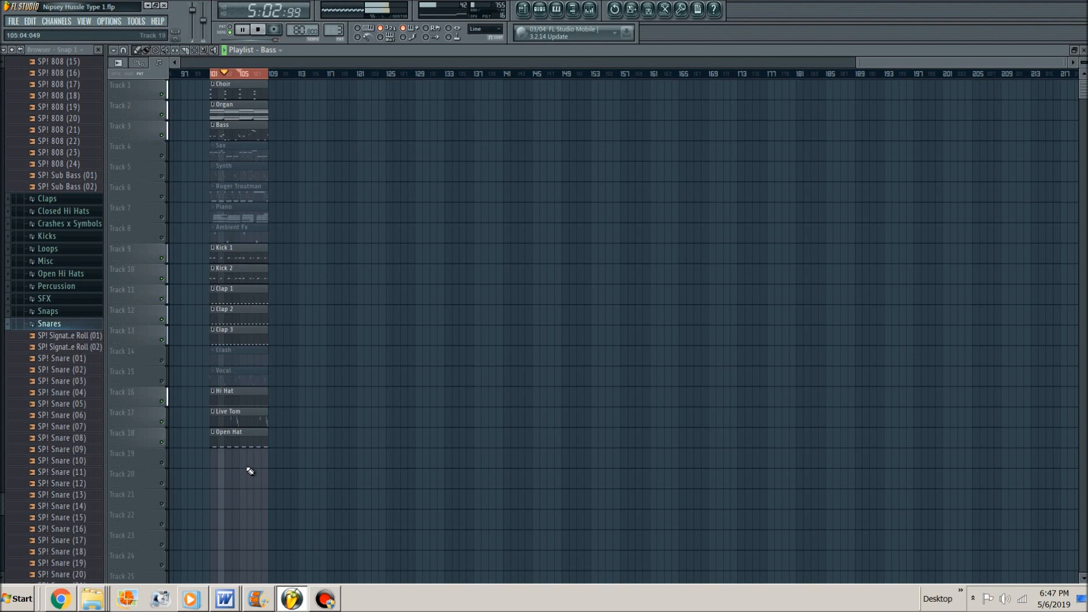
key(space)
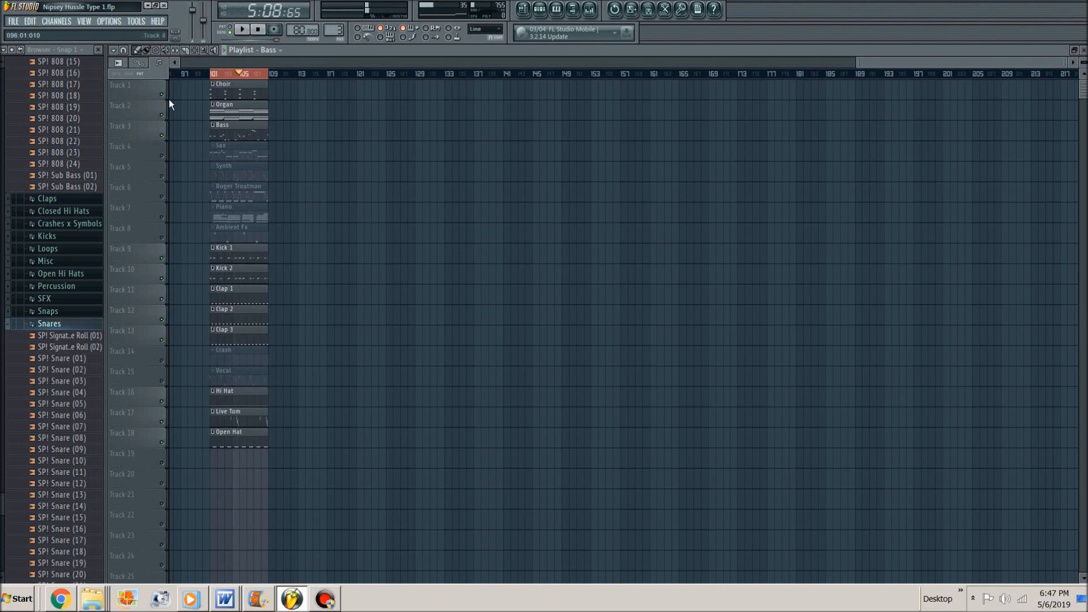
click(260, 30)
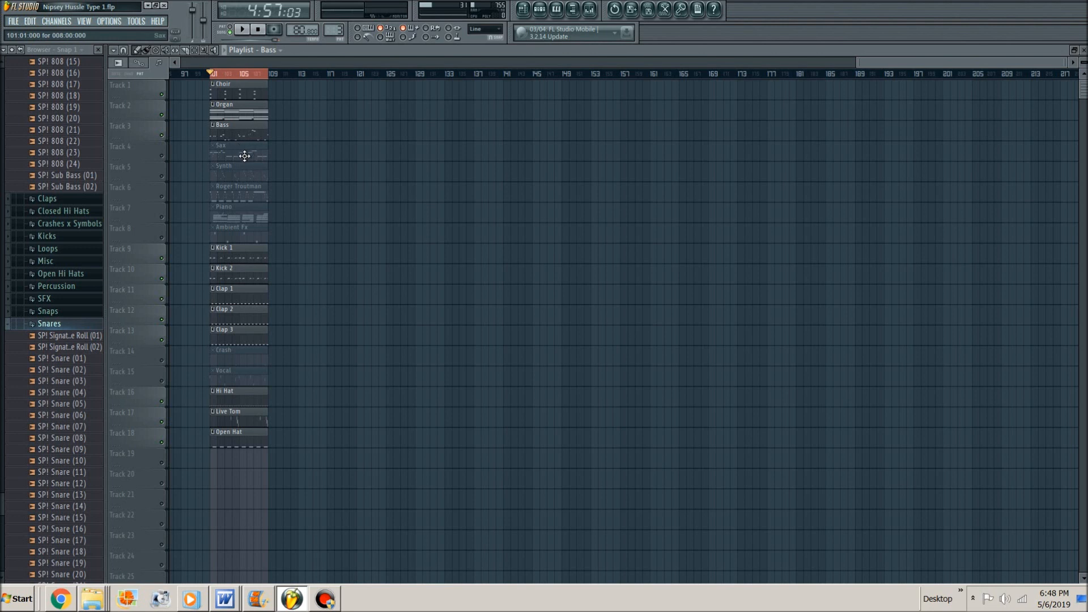
Step: Open the Roger Troutman pattern in the piano roll, show all eight bars, and start playback
double_click(239, 199)
scroll(204, 207, down, 7)
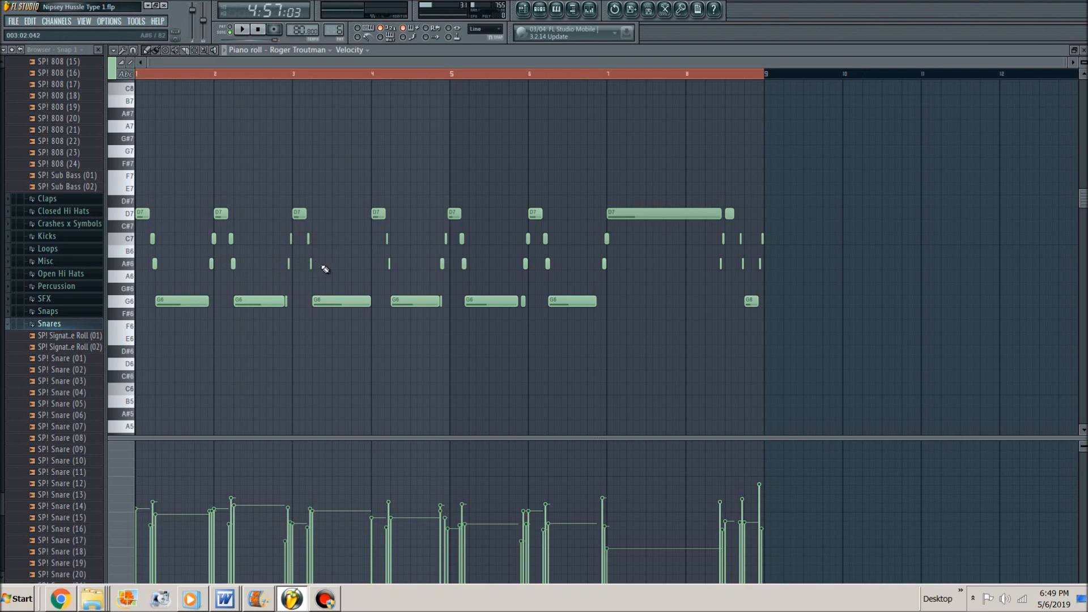
key(space)
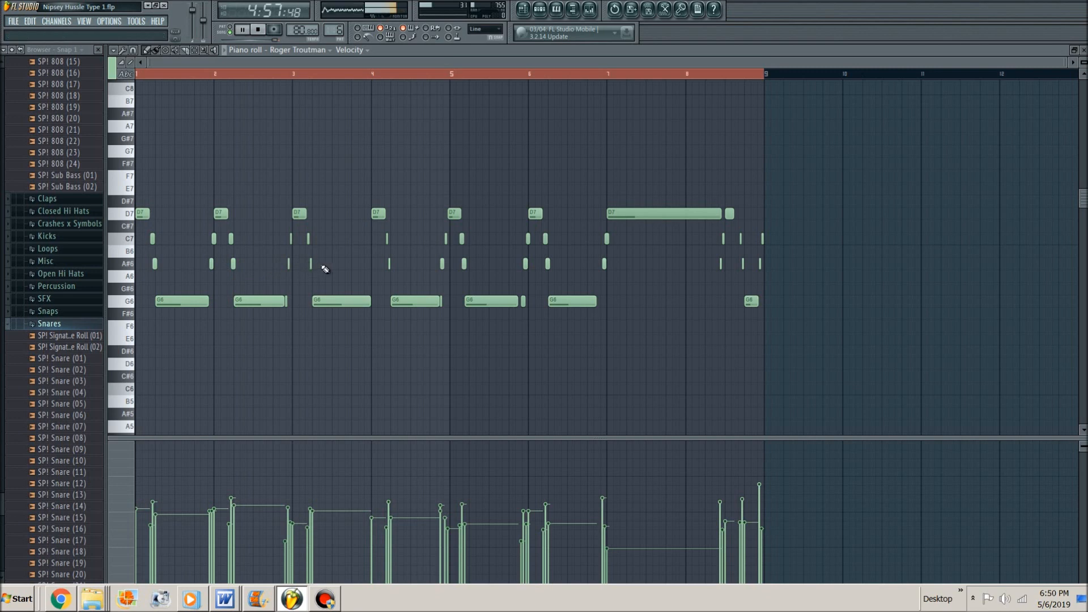
Step: Go back to the playlist, unmute the Roger Troutman track, and stop playback
key(Escape)
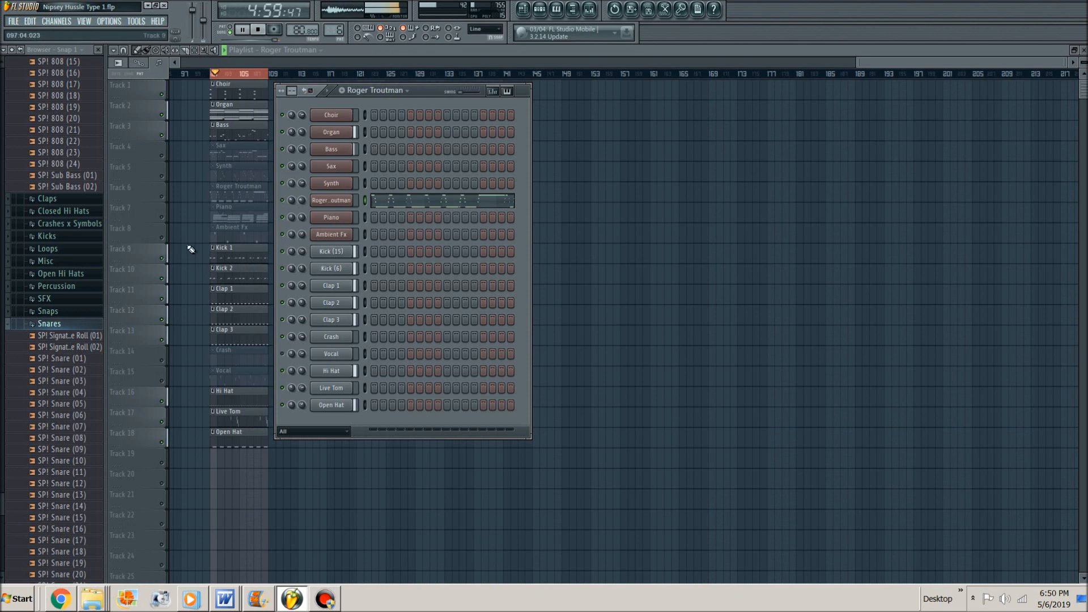
key(Escape)
click(163, 197)
key(space)
Step: Reopen the Roger Troutman pattern in the piano roll with all eight bars in view, and play the loop twice from the start
click(232, 200)
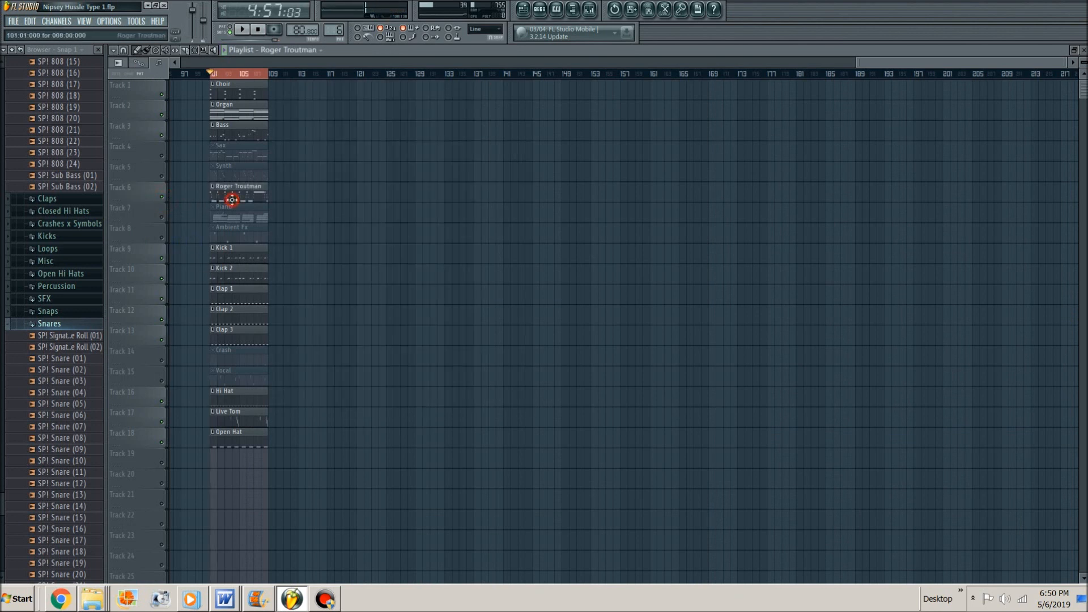
click(230, 196)
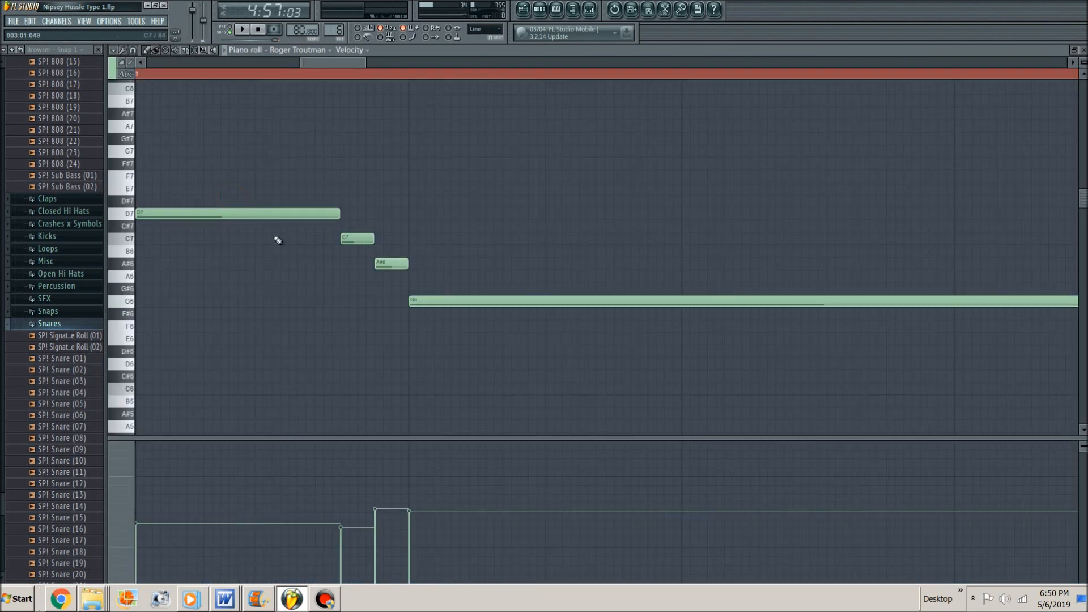
scroll(281, 248, down, 5)
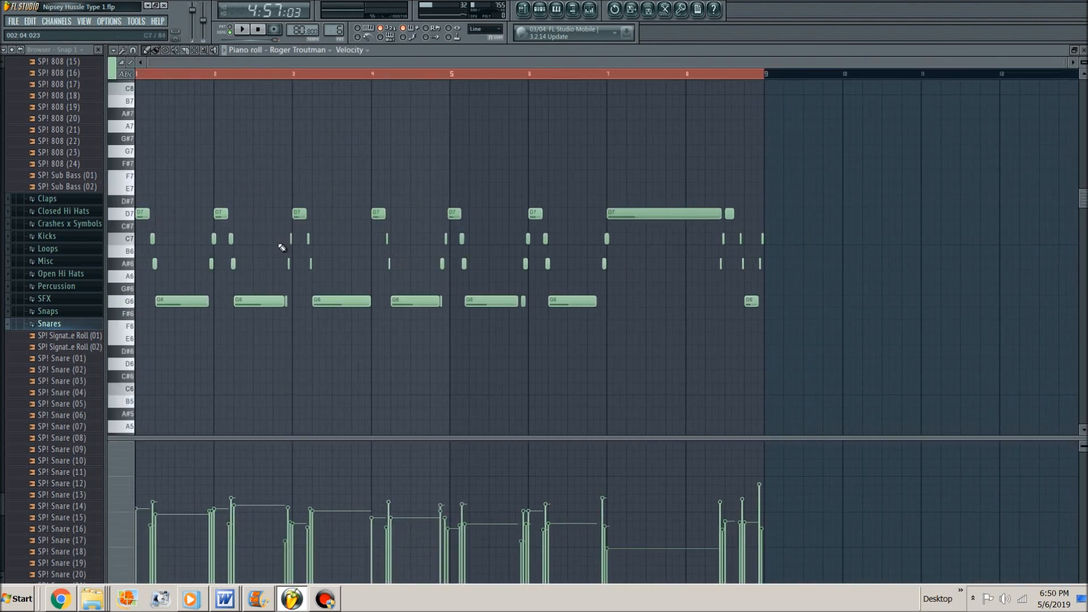
key(space)
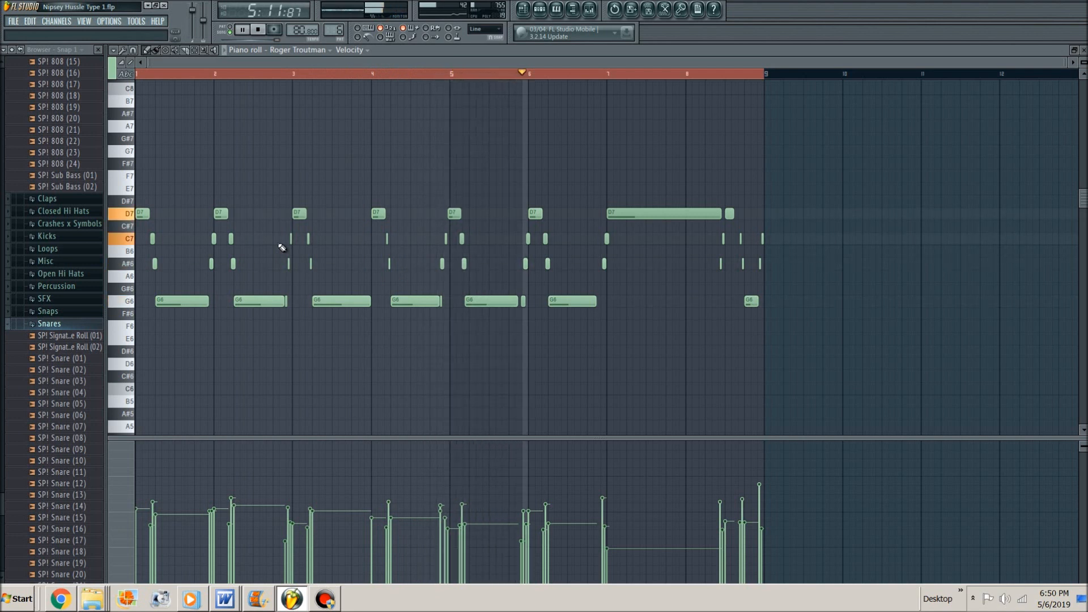
key(space)
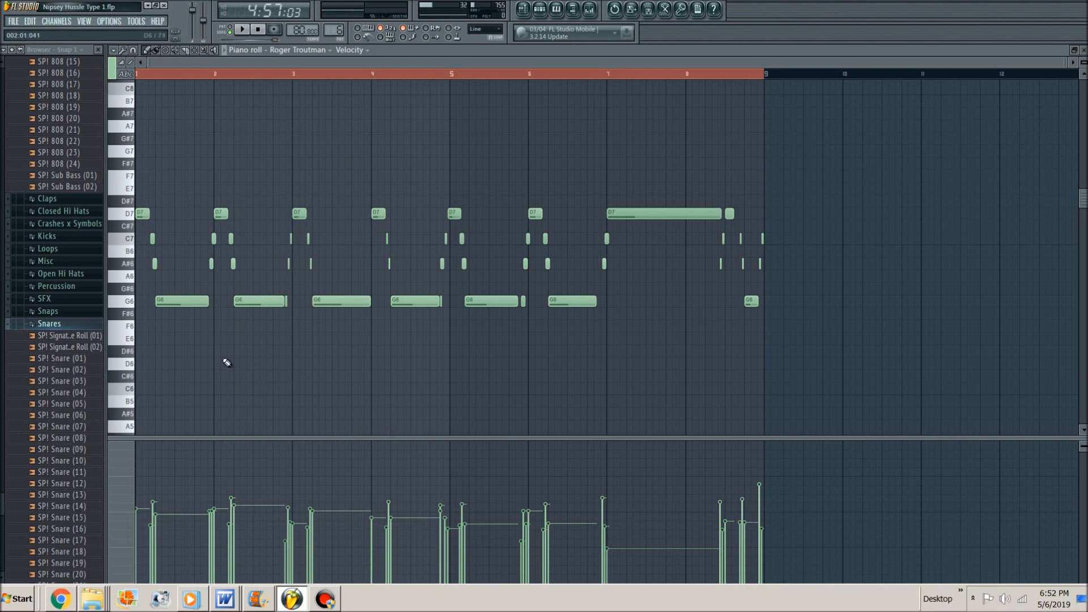
key(space)
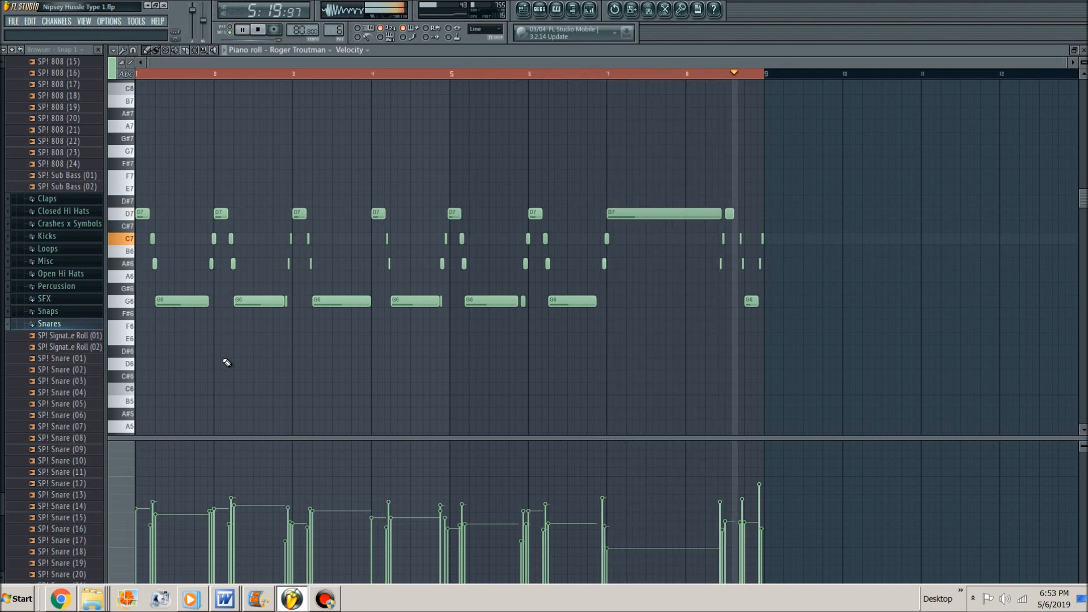
key(space)
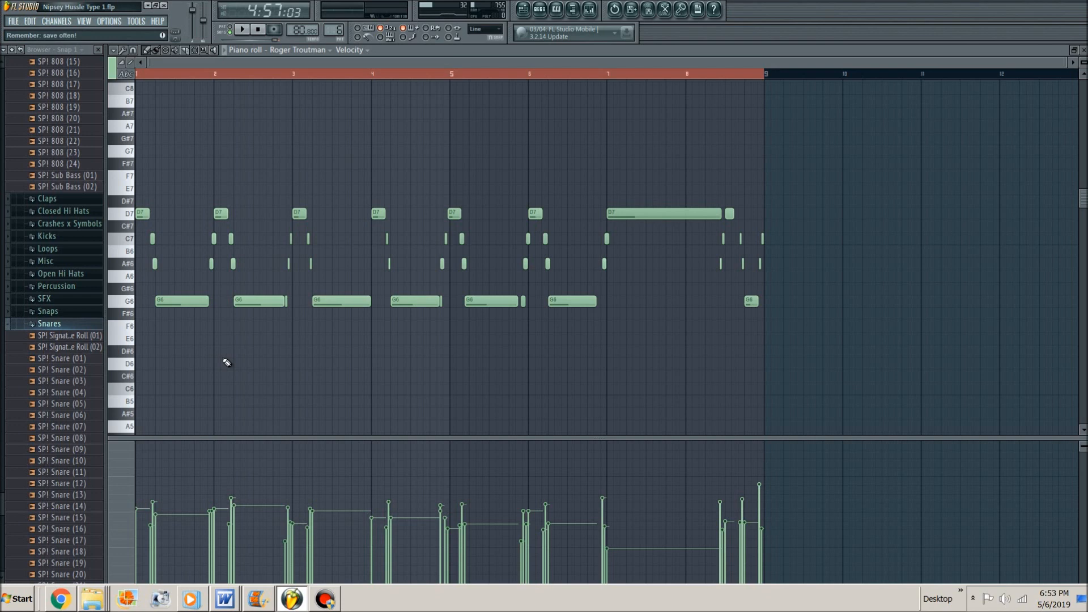
Step: Close the piano roll and channel rack, and unmute the Sax track in the playlist
key(Escape)
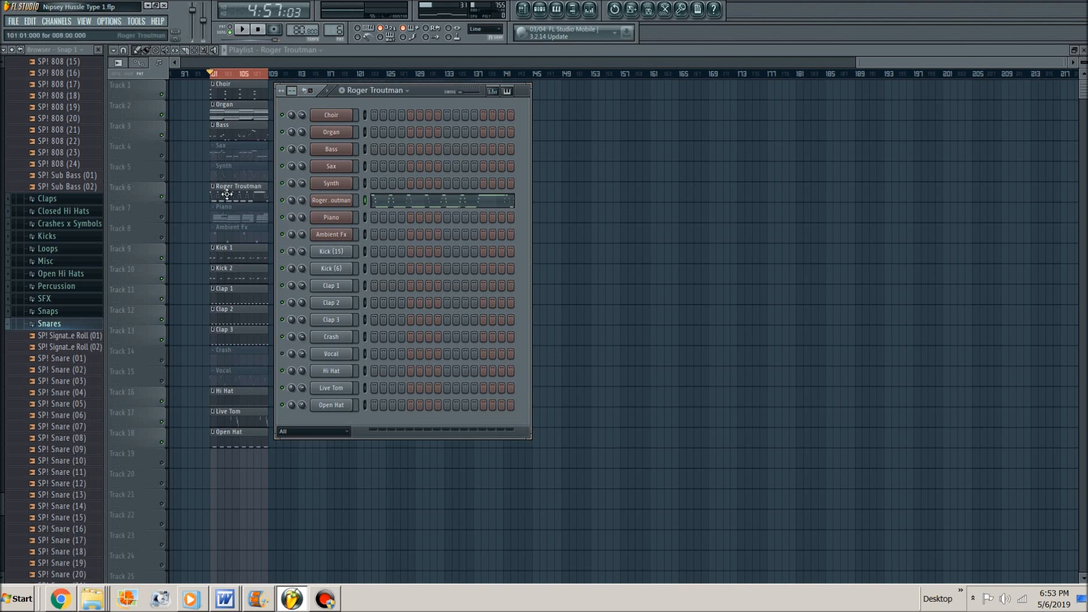
key(F6)
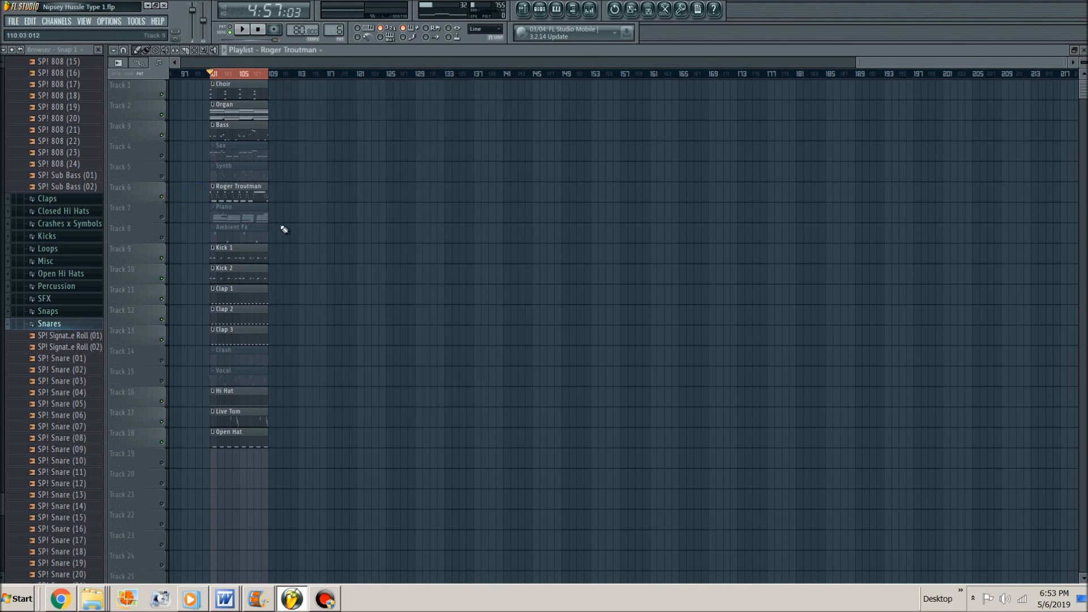
key(t)
click(224, 157)
click(232, 149)
click(163, 156)
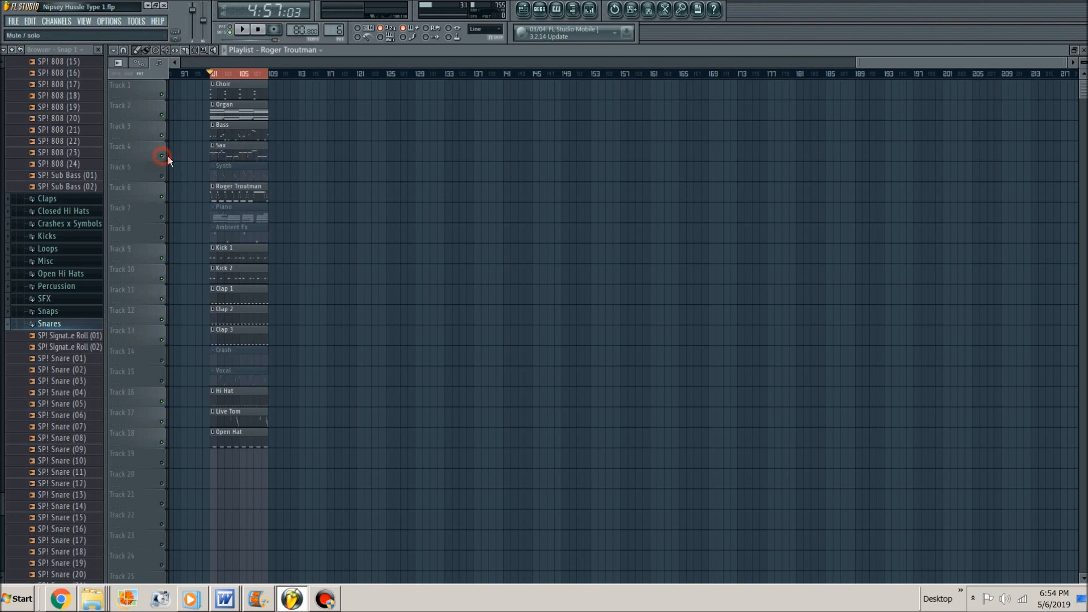
Step: Play the loop, open the Sax pattern in the piano roll with all eight bars in view, and replay it from the start
key(space)
double_click(233, 154)
scroll(191, 203, down, 5)
scroll(191, 203, down, 1)
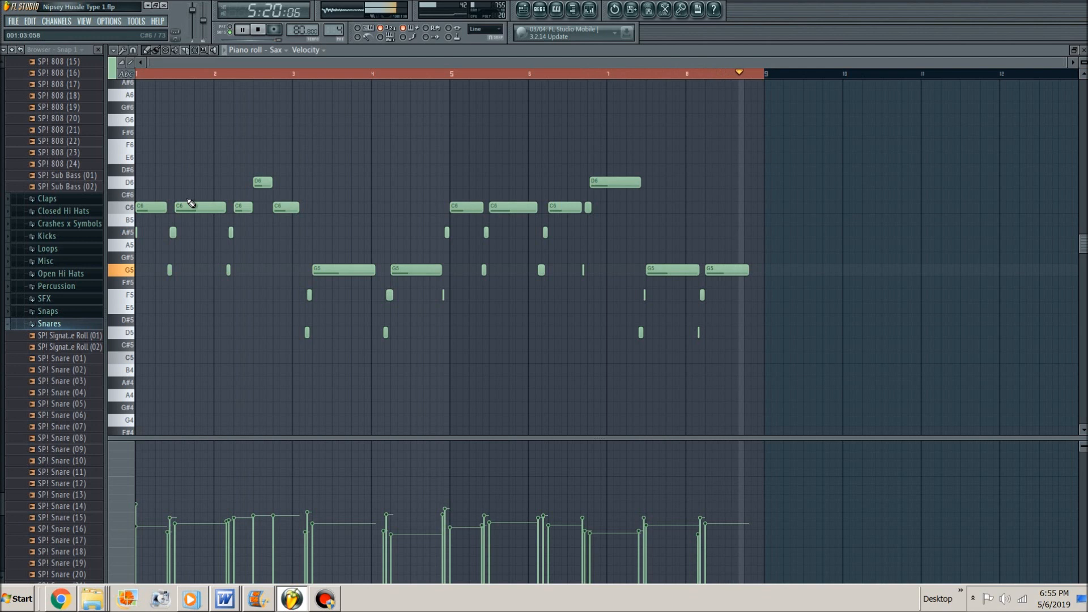
key(space)
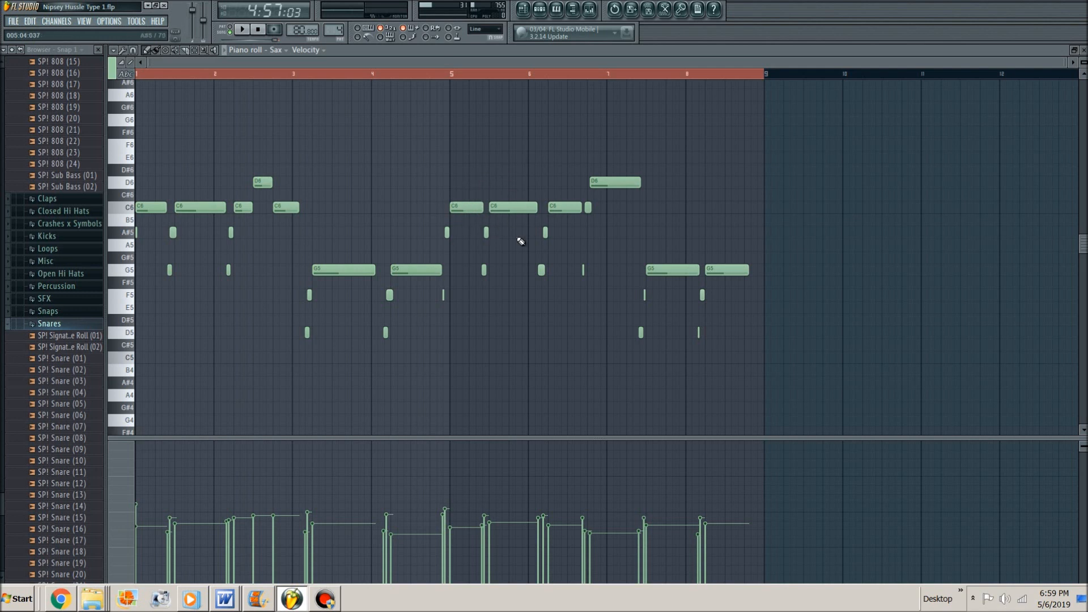
key(space)
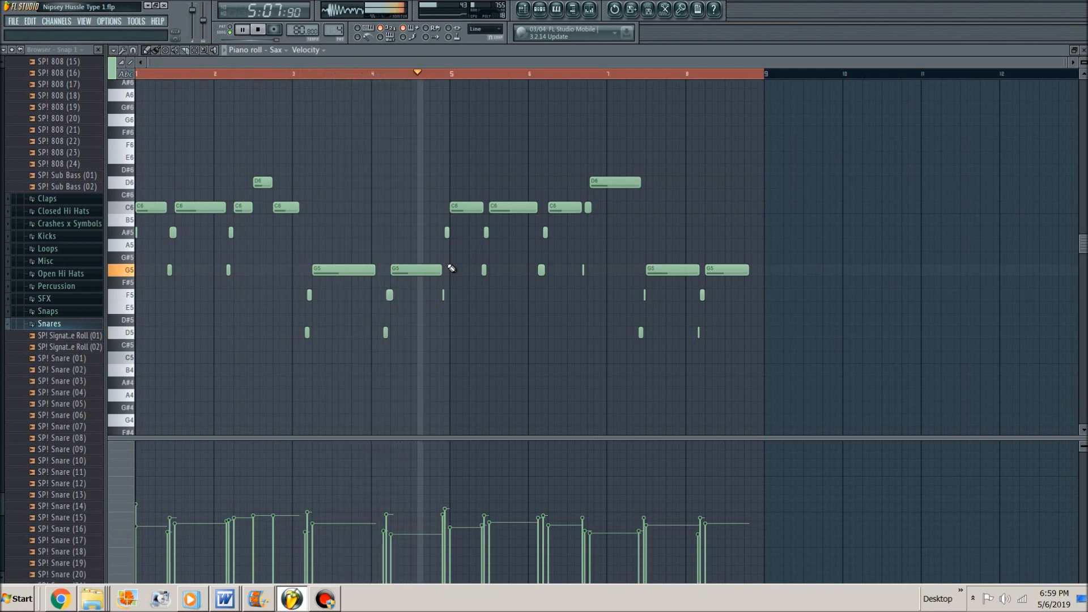
Step: Return to the playlist, stop playback, and unmute the Piano track
key(Escape)
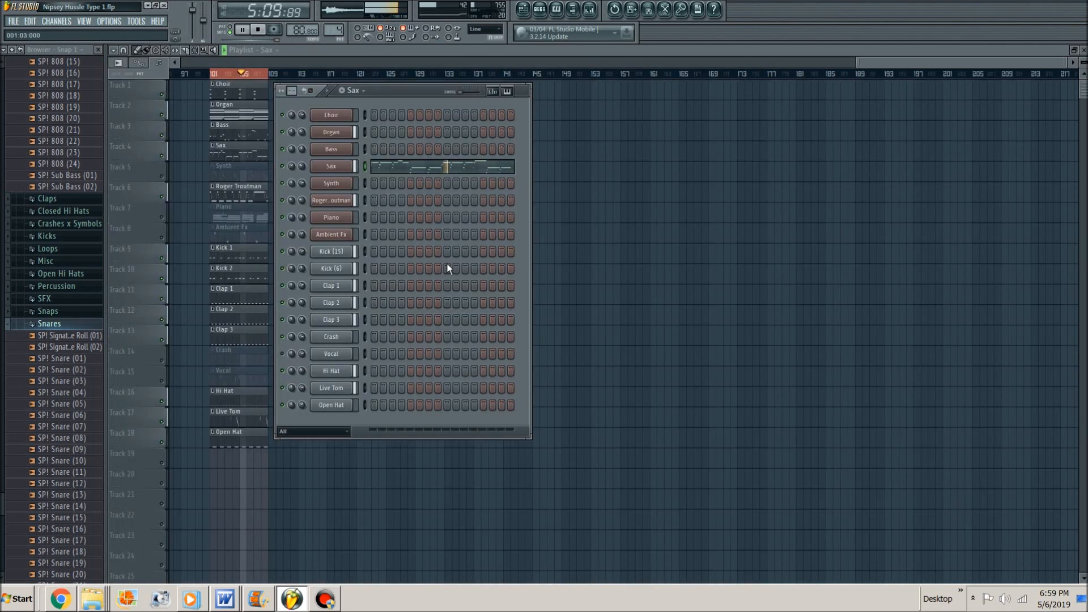
key(Escape)
key(space)
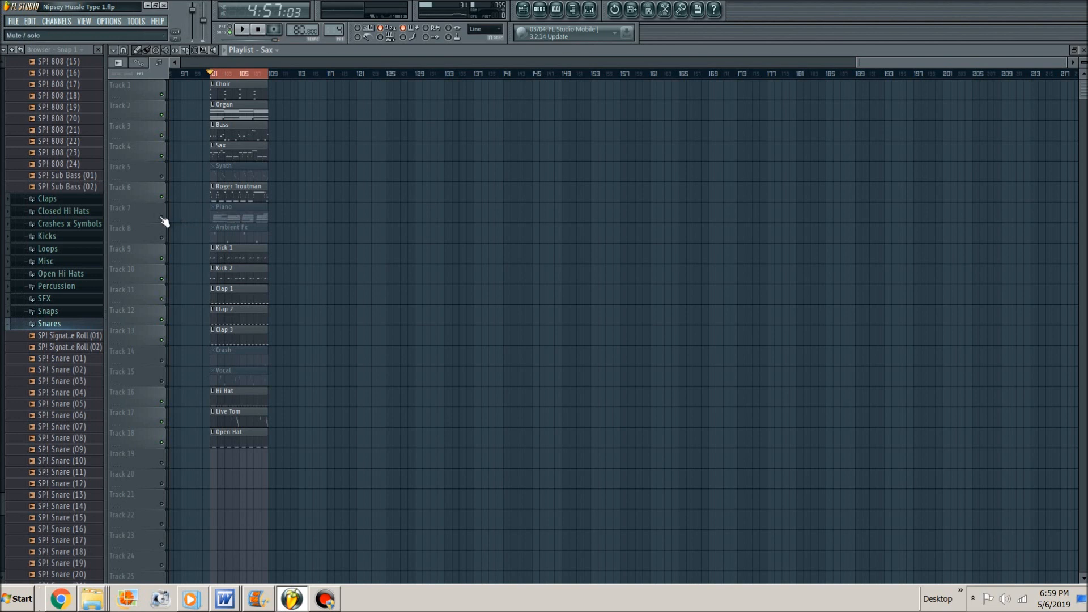
click(254, 209)
key(p)
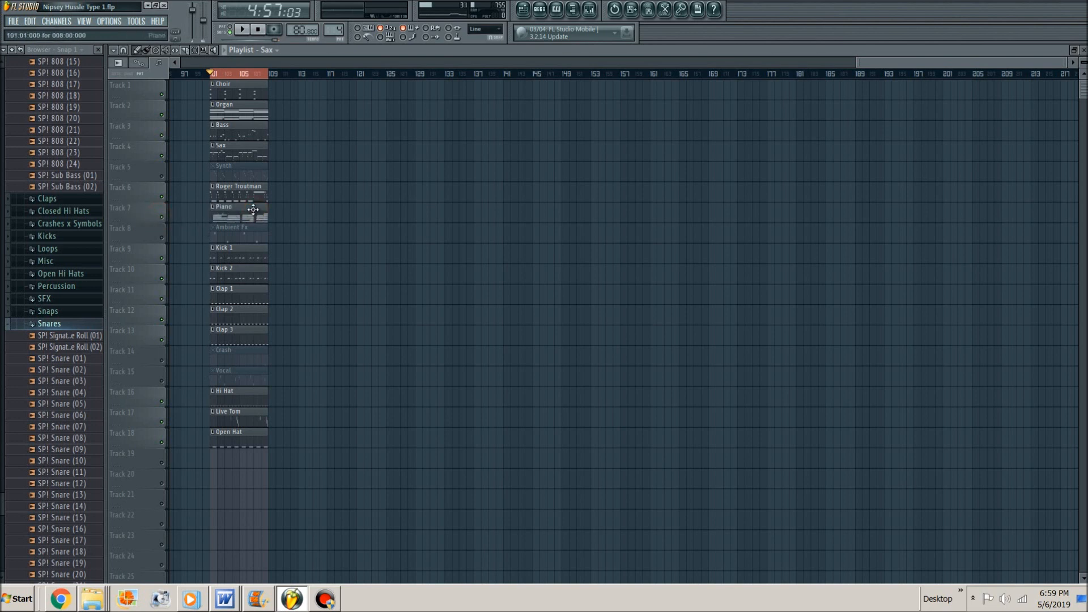
Step: Open the Piano pattern in the piano roll, examine its chords across all eight bars, and play the loop through once before stopping
double_click(235, 214)
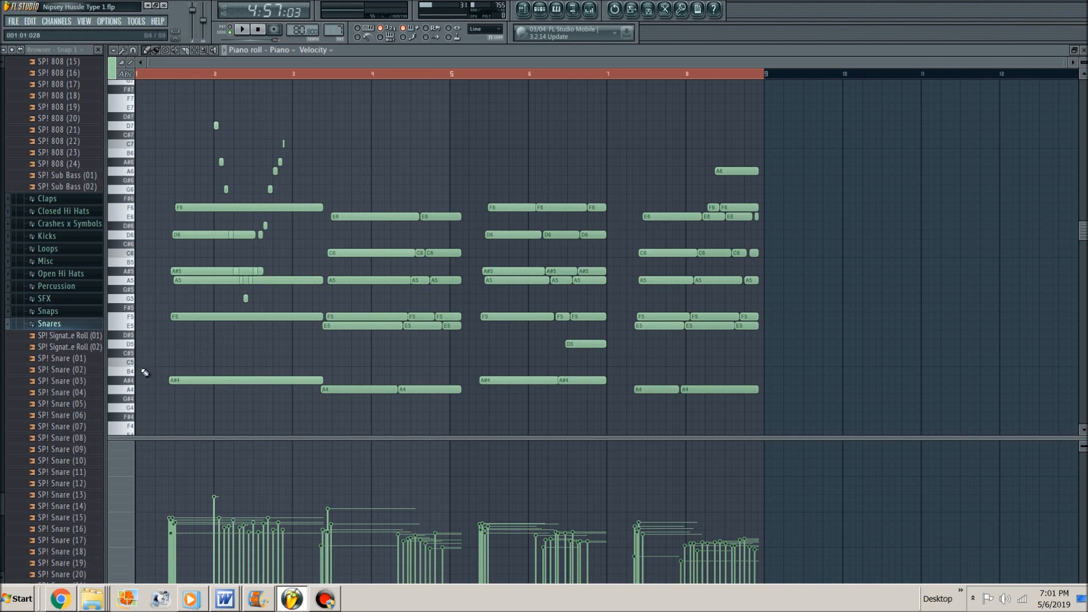
scroll(150, 321, down, 2)
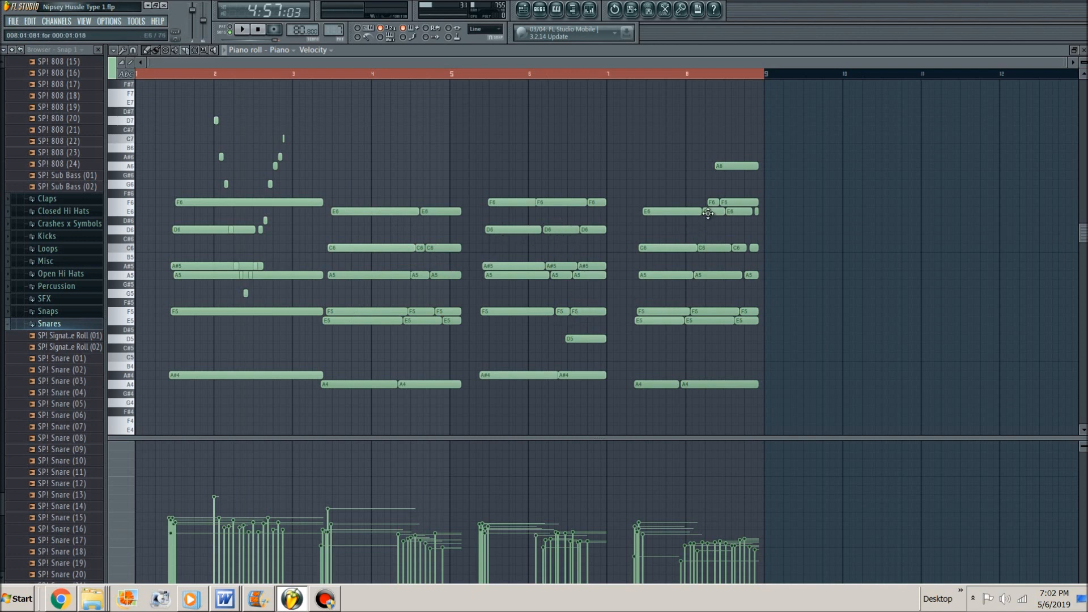
key(space)
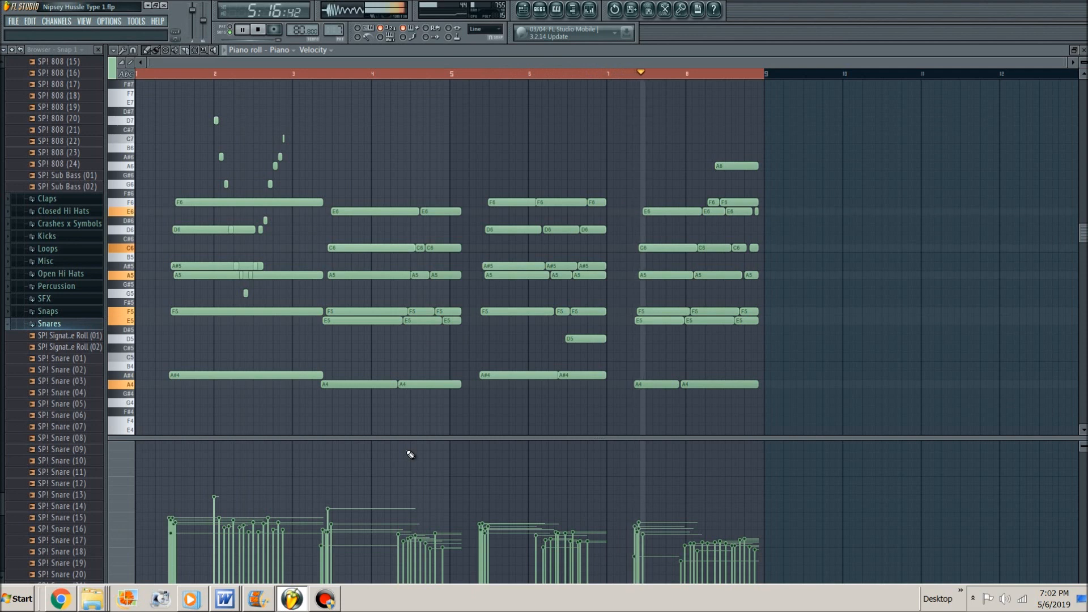
key(space)
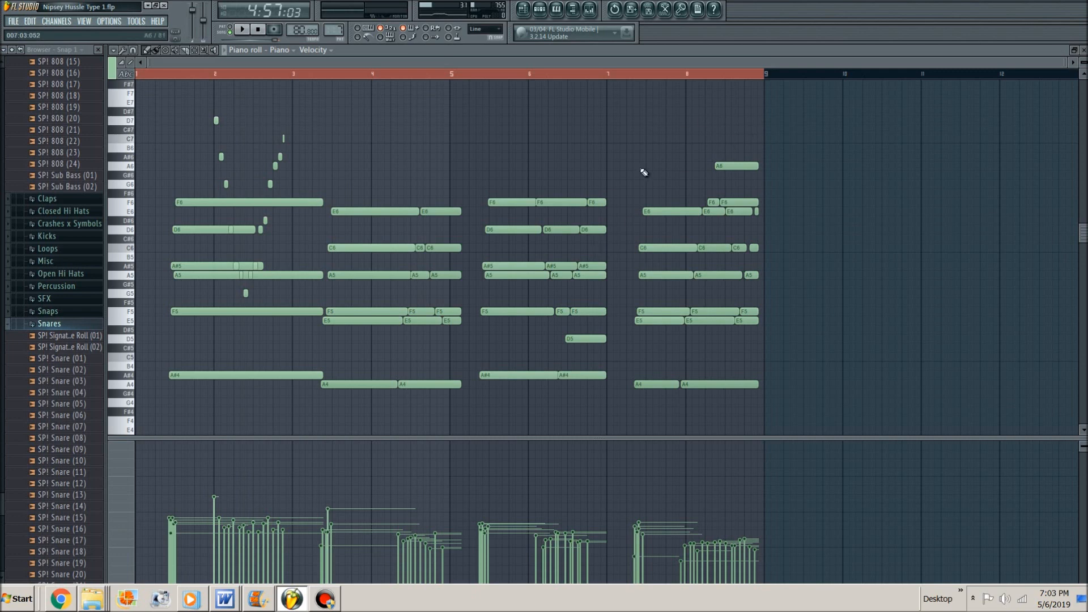
Step: Unmute the Synth track in the playlist and play the loop while following its pattern through all eight bars in the piano roll
key(F7)
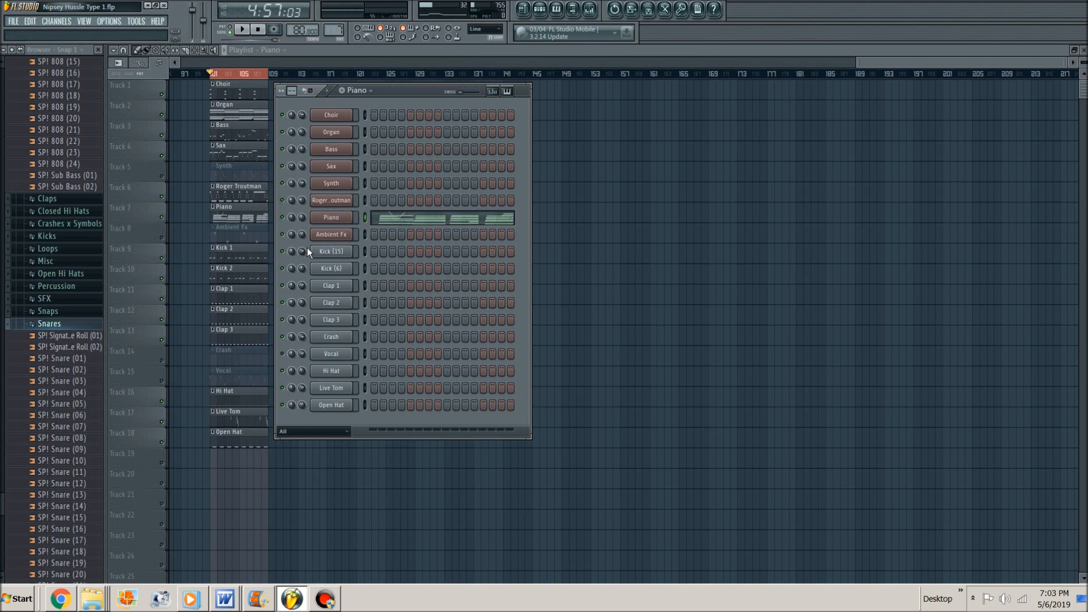
key(F6)
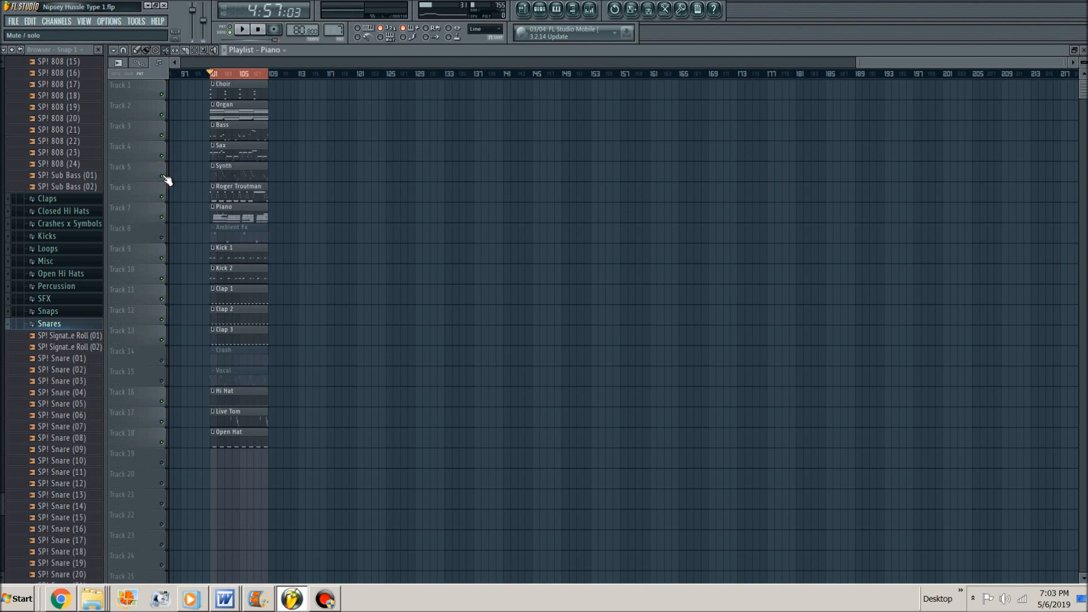
key(space)
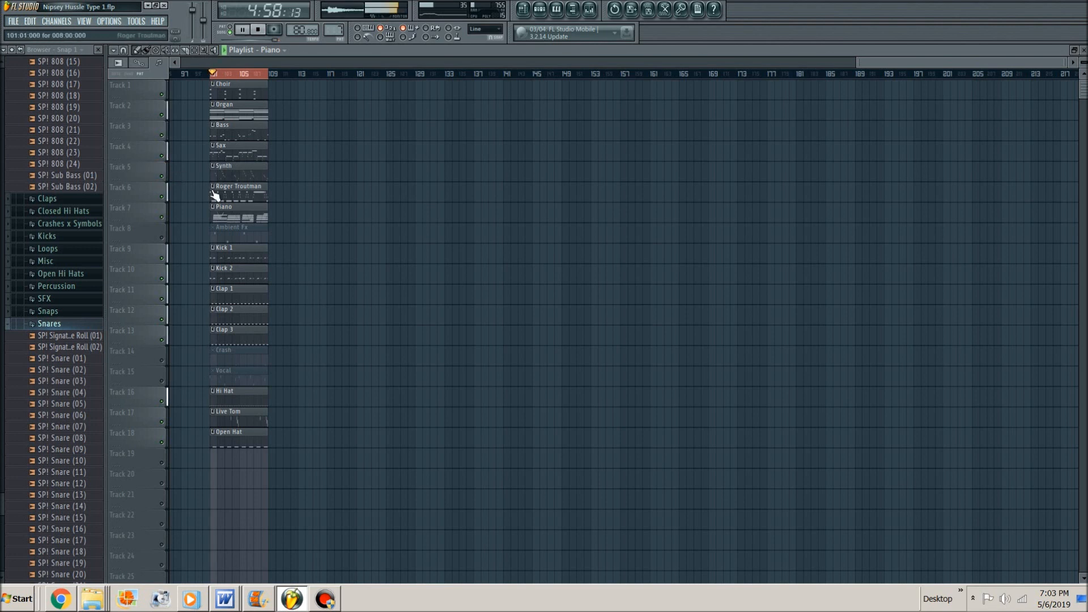
double_click(224, 170)
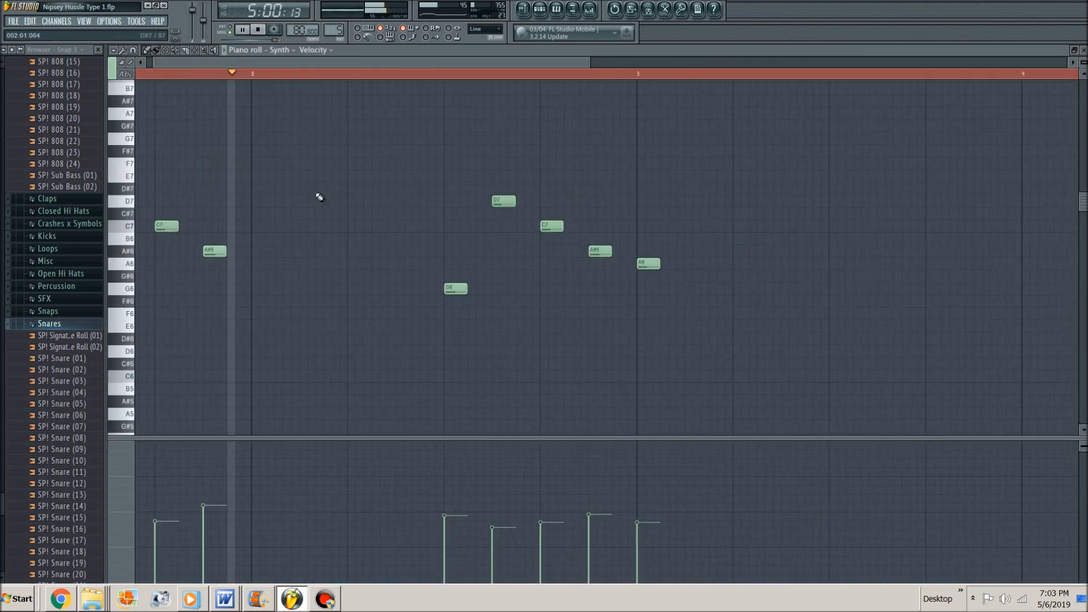
scroll(316, 192, down, 5)
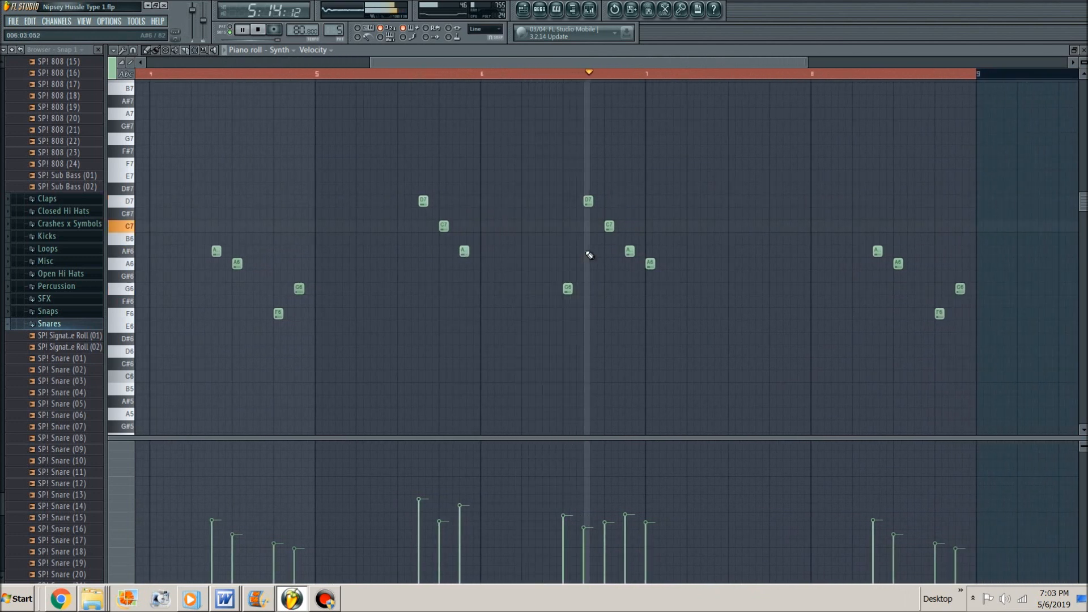
key(space)
Step: Unmute the Ambient Fx track in the playlist and play the loop with its pattern open in the piano roll
key(F5)
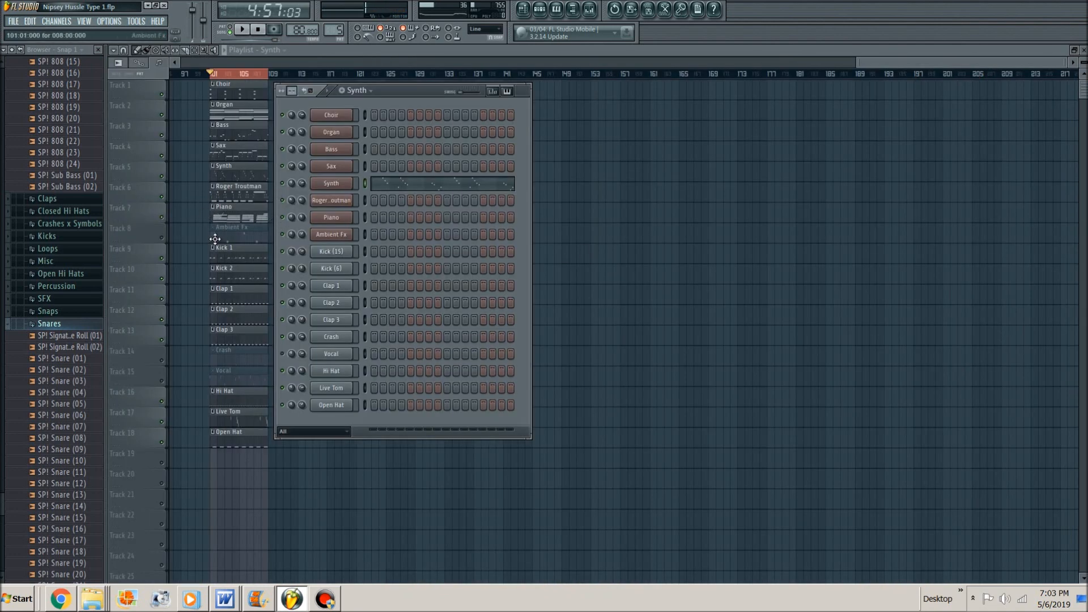
key(F6)
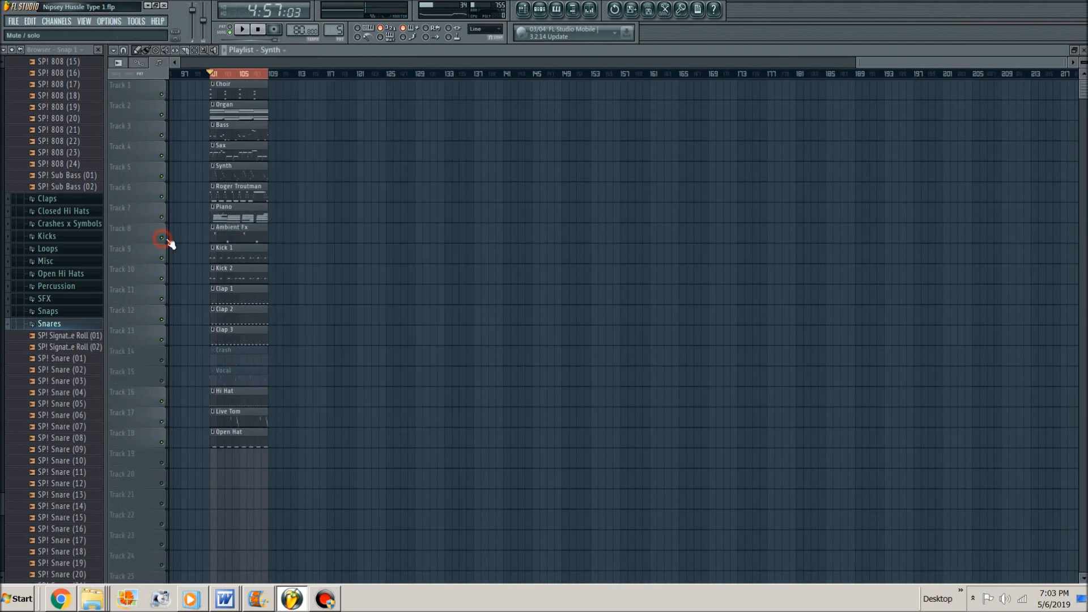
double_click(217, 237)
key(space)
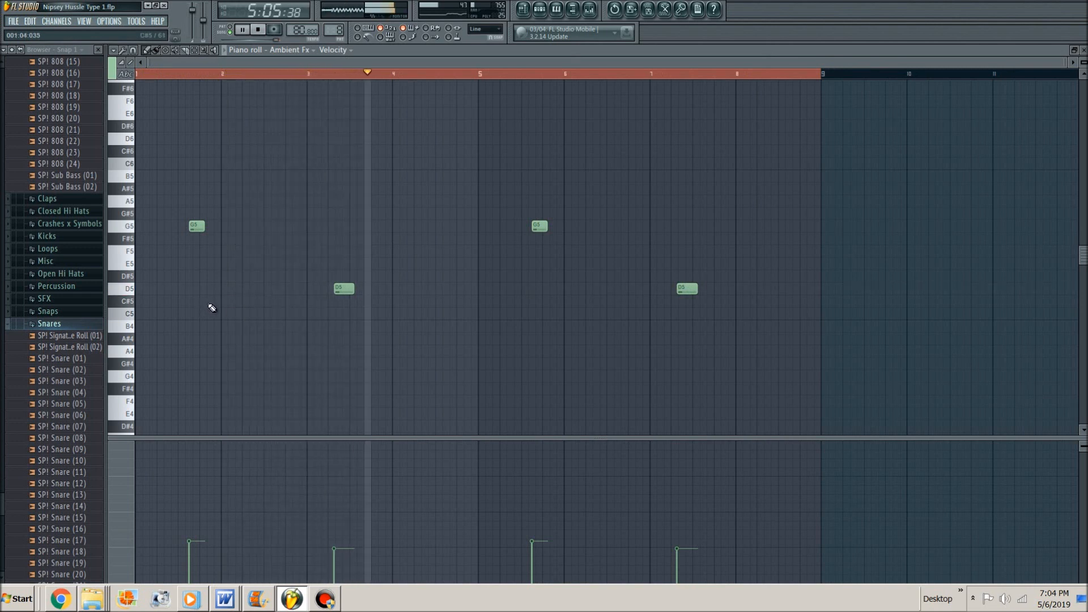
key(space)
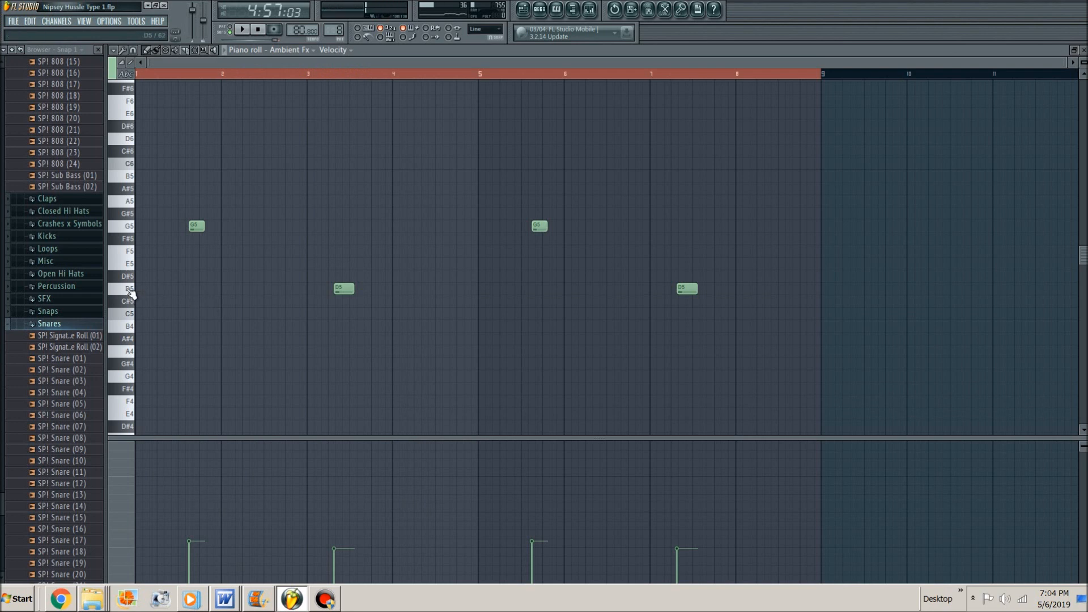
Step: Go back to the playlist and unmute the Crash and Vocal tracks
key(F5)
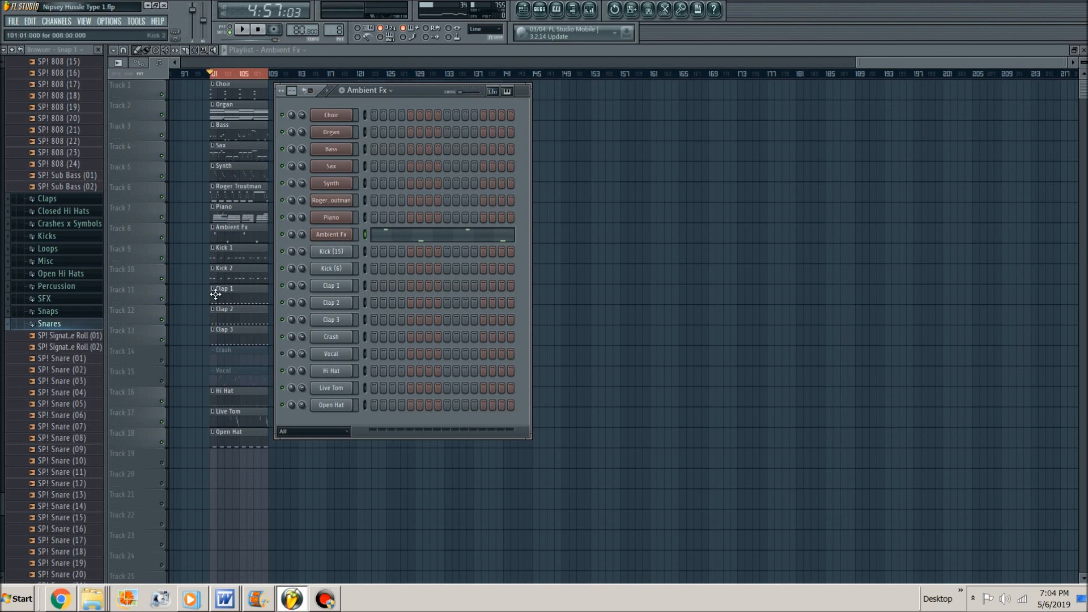
click(161, 362)
click(163, 381)
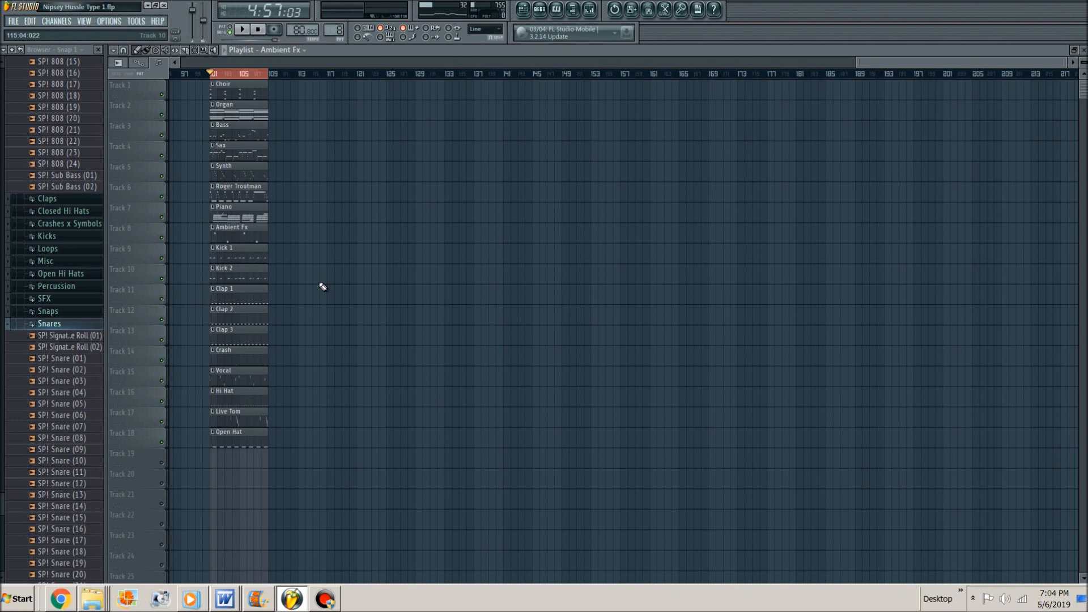
Step: Play the finished beat in Windows Media Player while viewing the full playlist arrangement from bar 1, and pause it at the end
mouse_move(196, 601)
click(194, 563)
drag(918, 62, 244, 62)
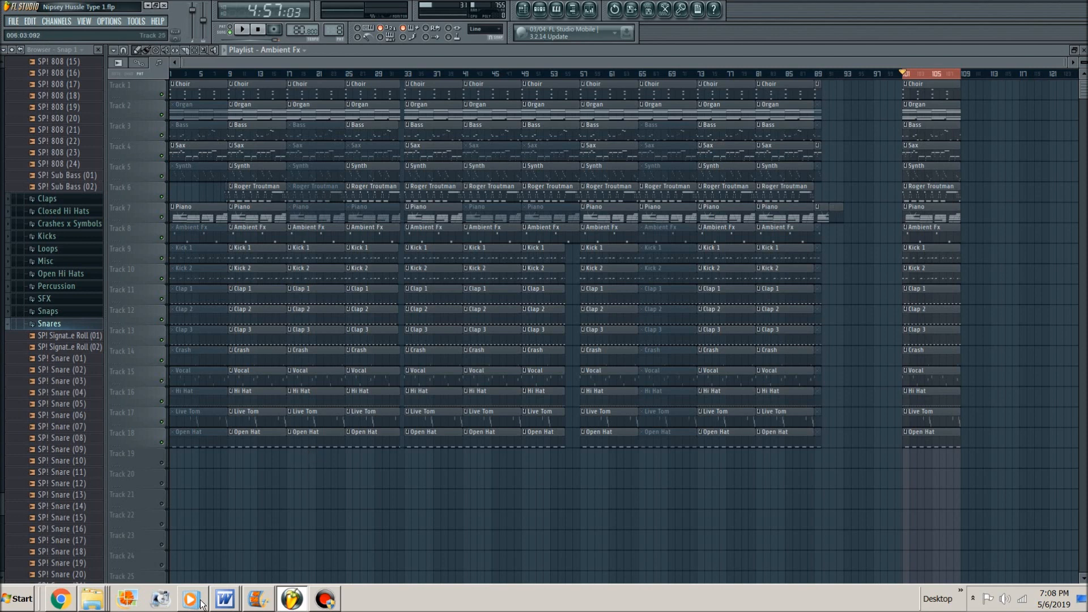
mouse_move(193, 599)
click(197, 563)
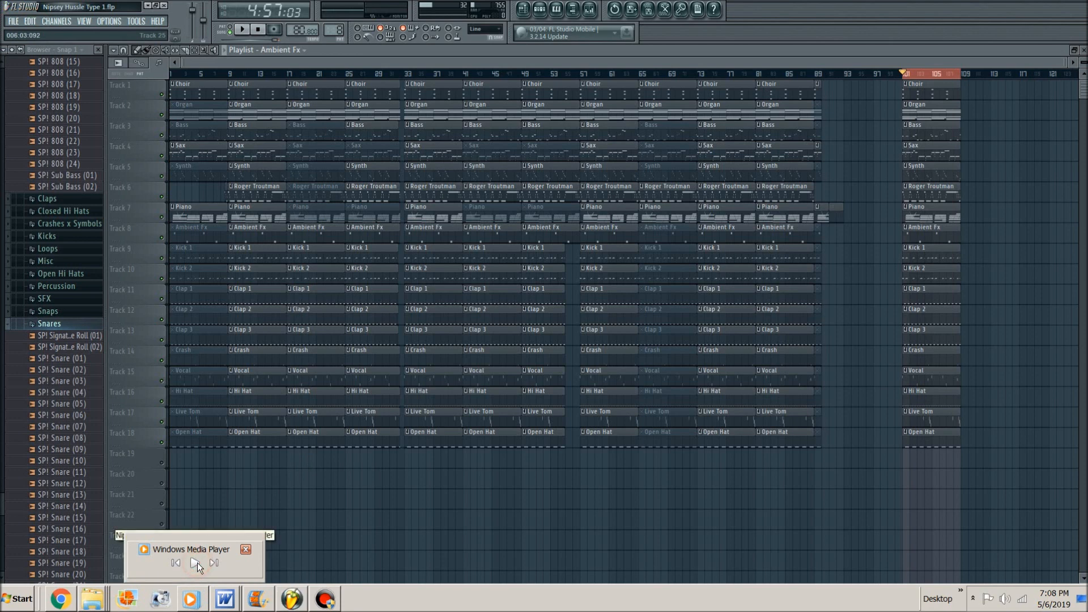